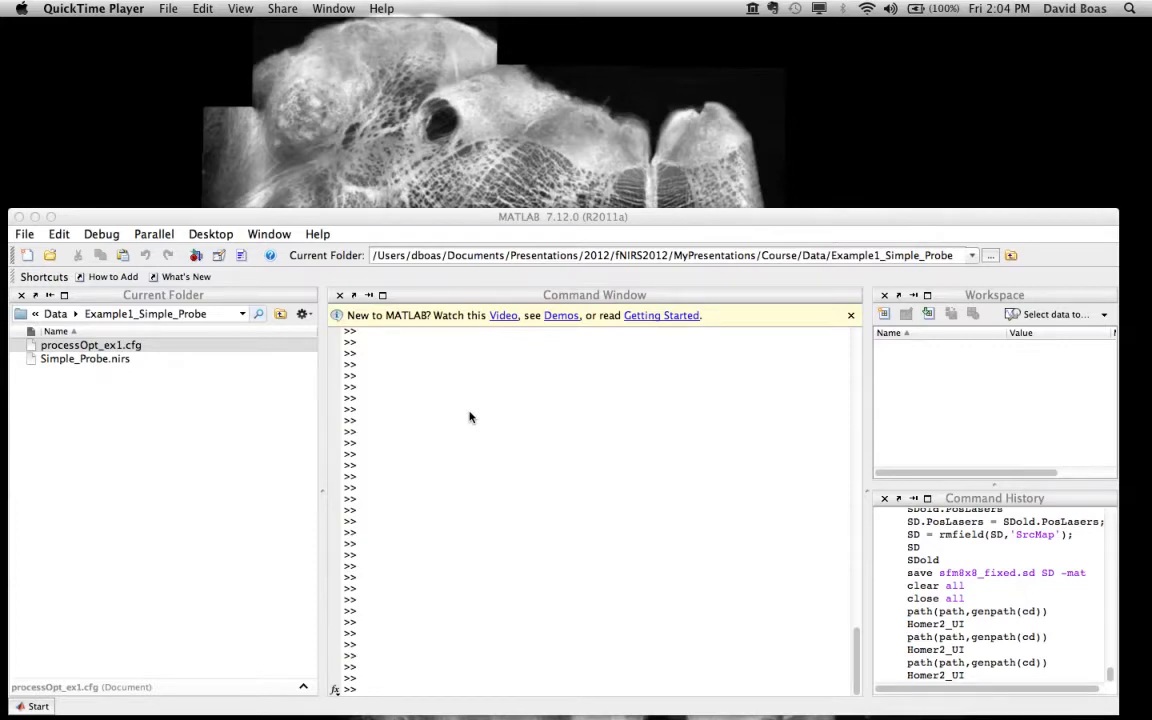
Step: Change the current folder to /Users/dboas/Documents/Code/Homer/HOMER2
left_click(969, 258)
left_click(970, 258)
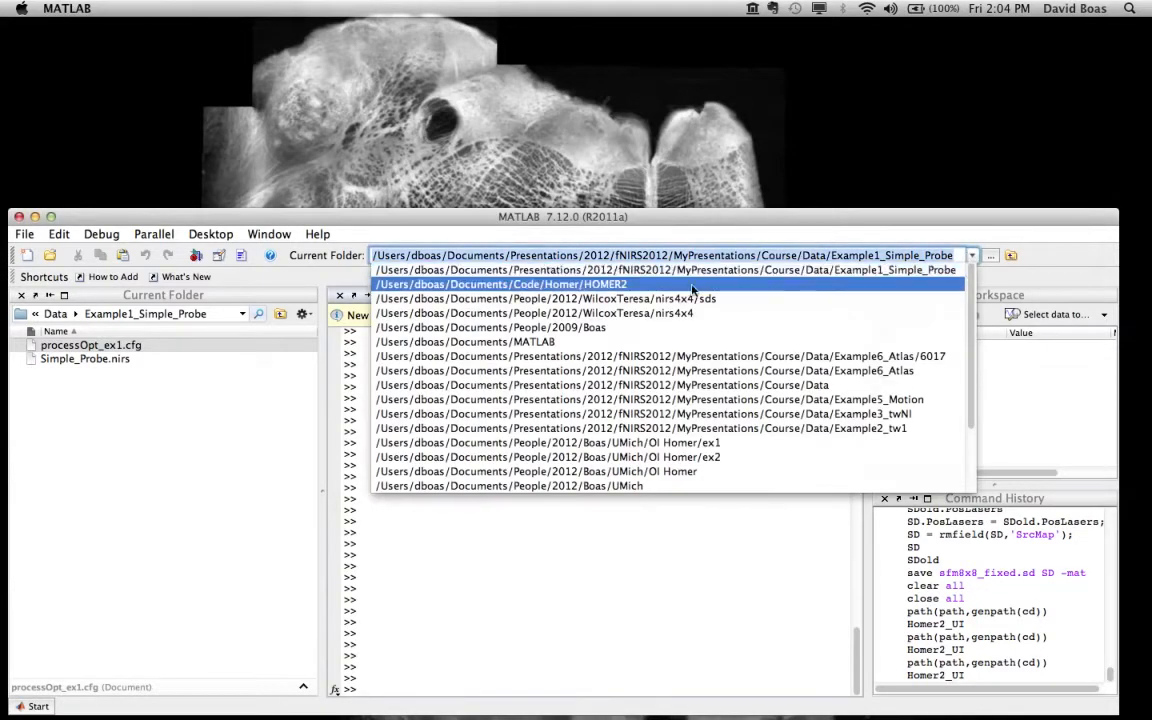
left_click(600, 284)
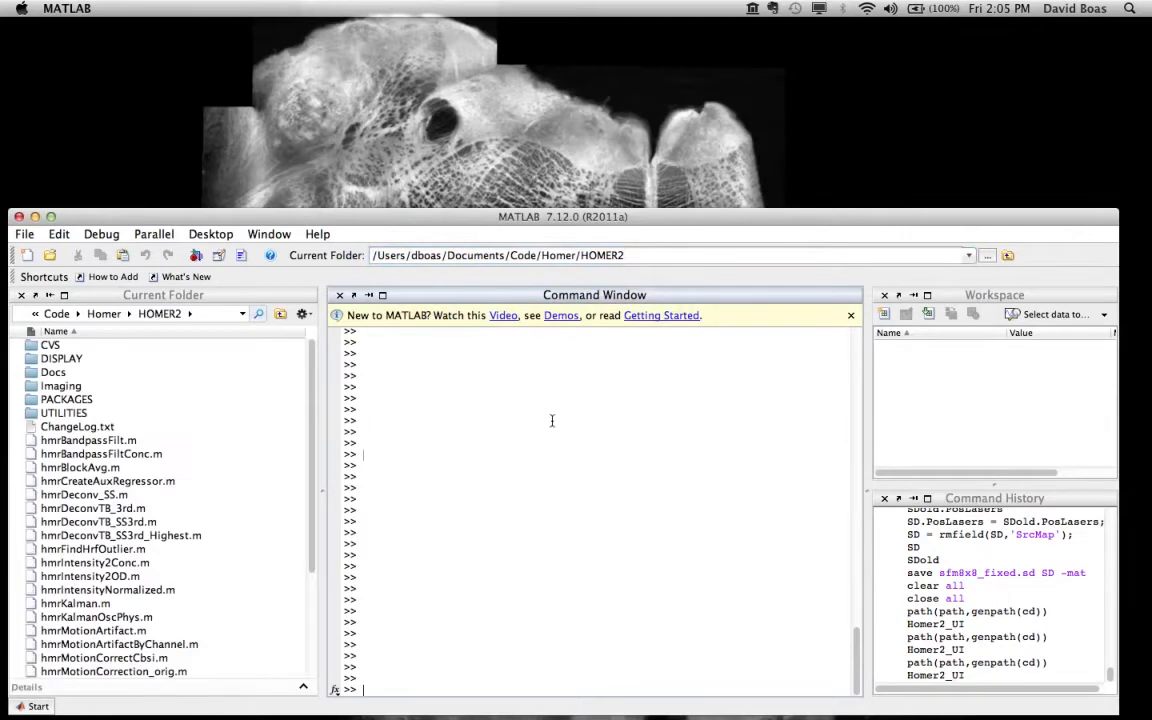
Step: Add the current folder and its subfolders to the MATLAB path by running path(path,genpath(cd))
type("path")
key("Up")
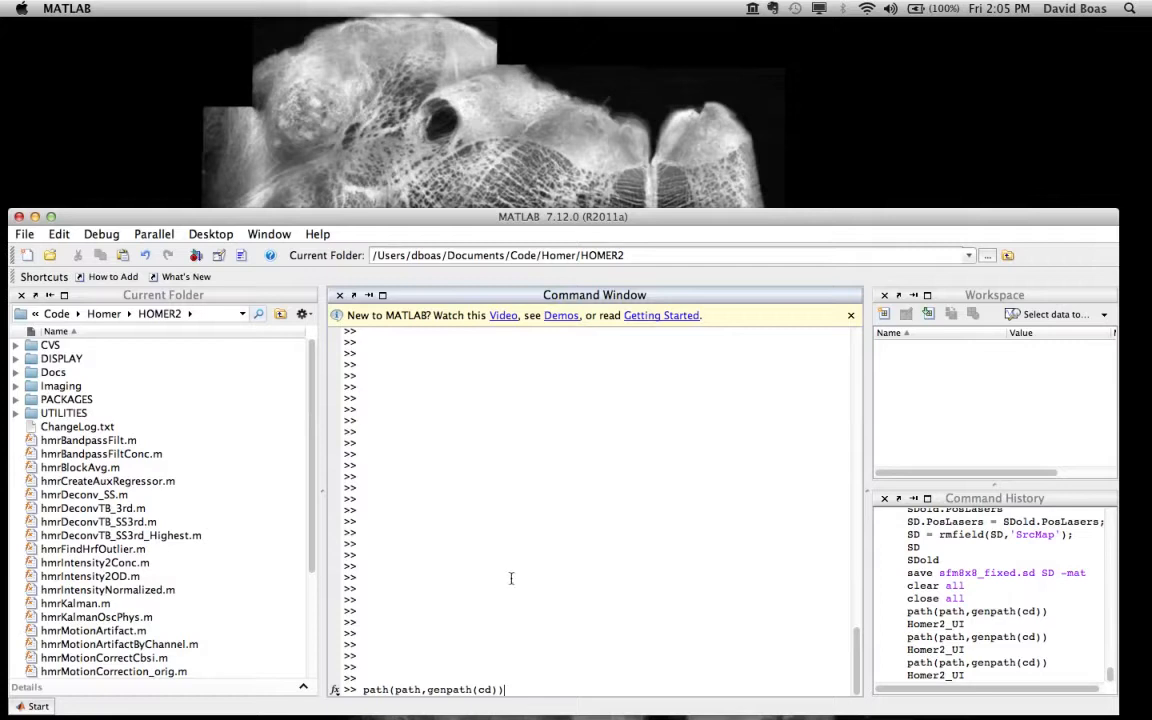
left_click(495, 690)
left_click_drag(495, 690, 365, 690)
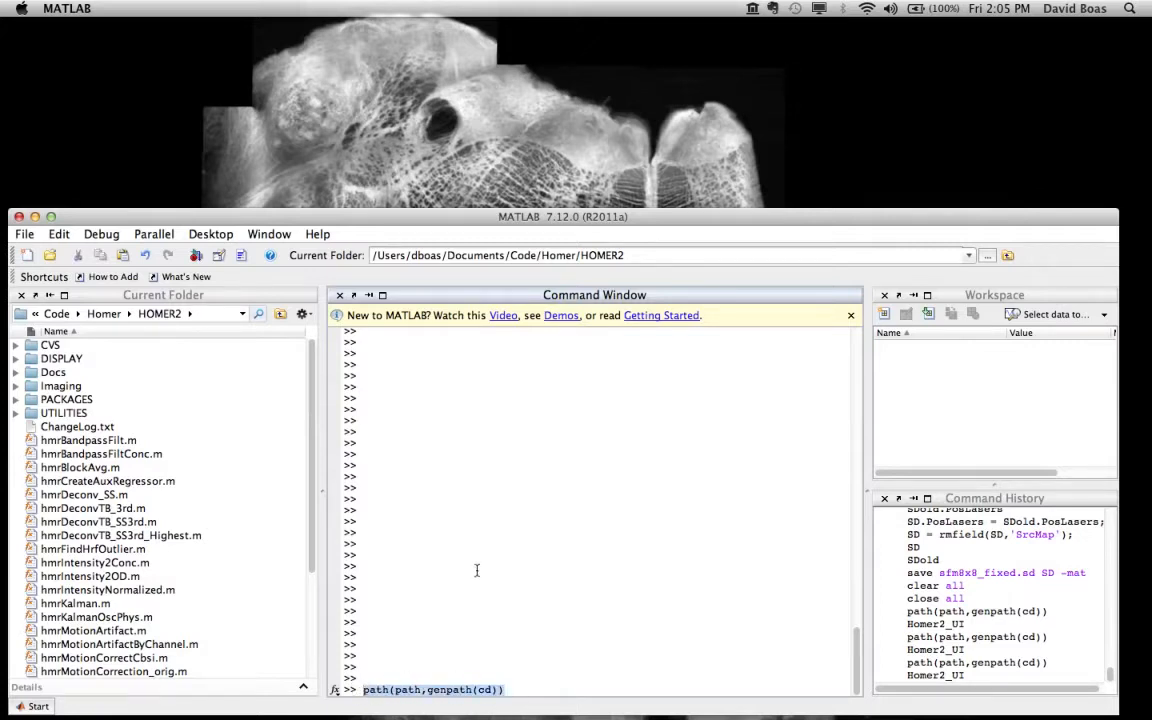
key("Return")
key("Up")
key("Return")
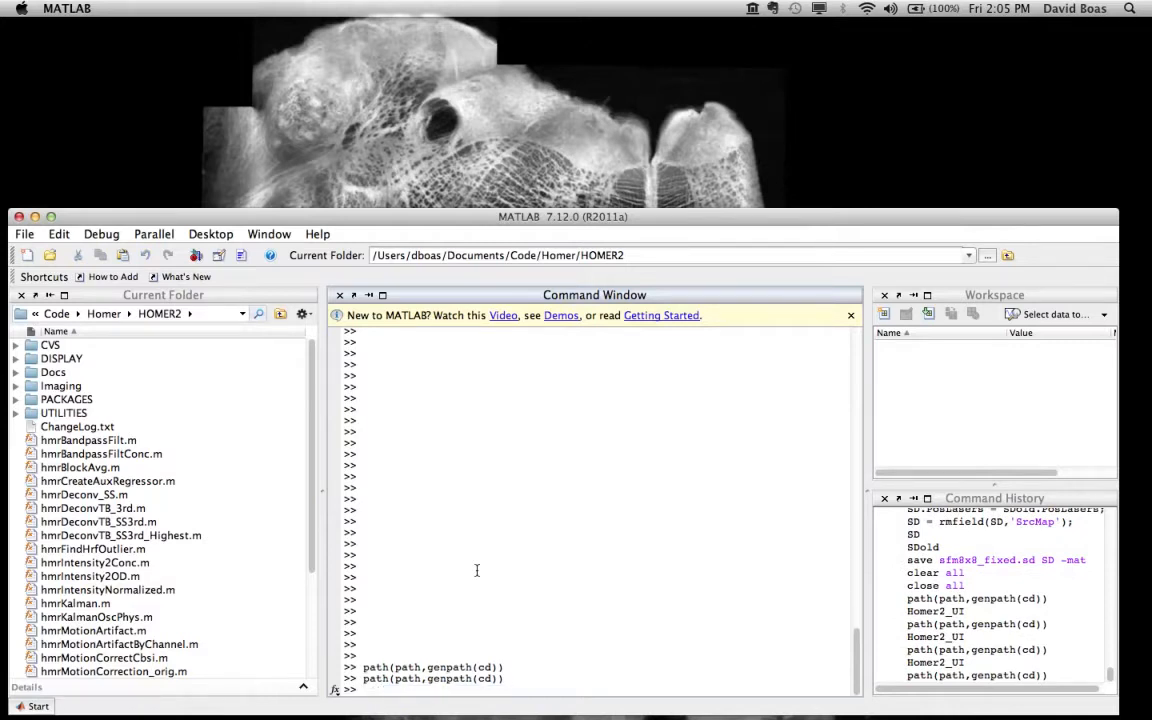
Step: Change the current folder to the course data folder Example1_Simple_Probe and launch Homer2_UI
left_click(971, 256)
left_click(940, 286)
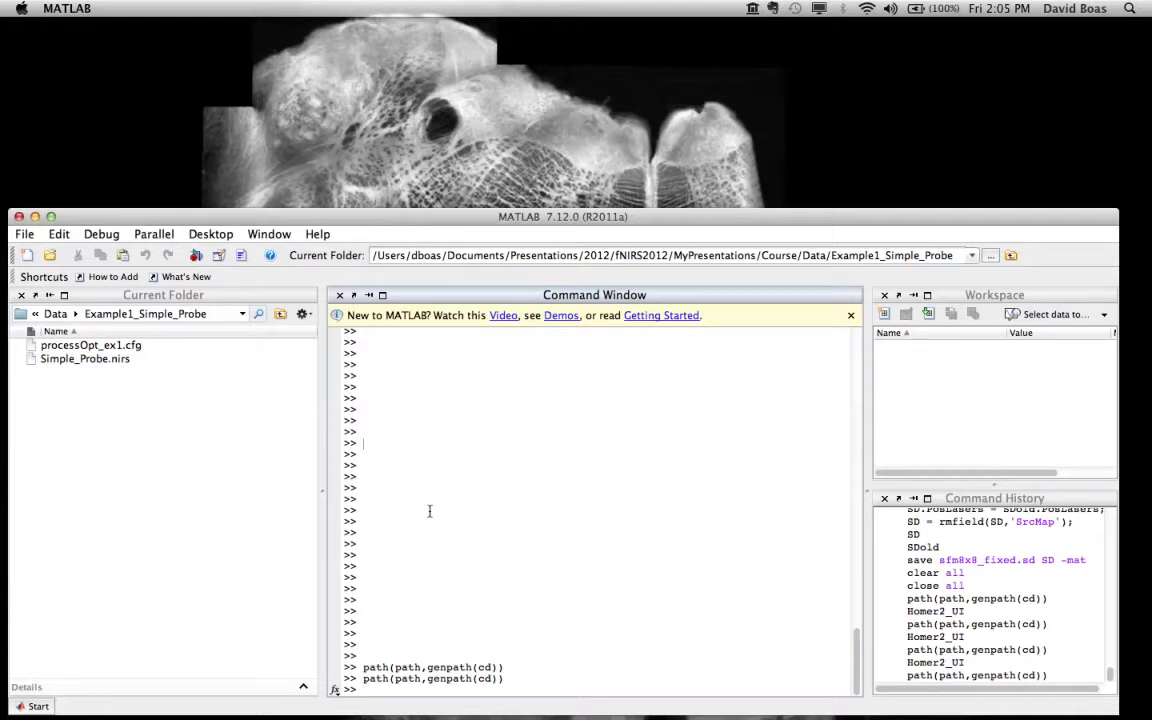
type("Homer2_UI")
key("Return")
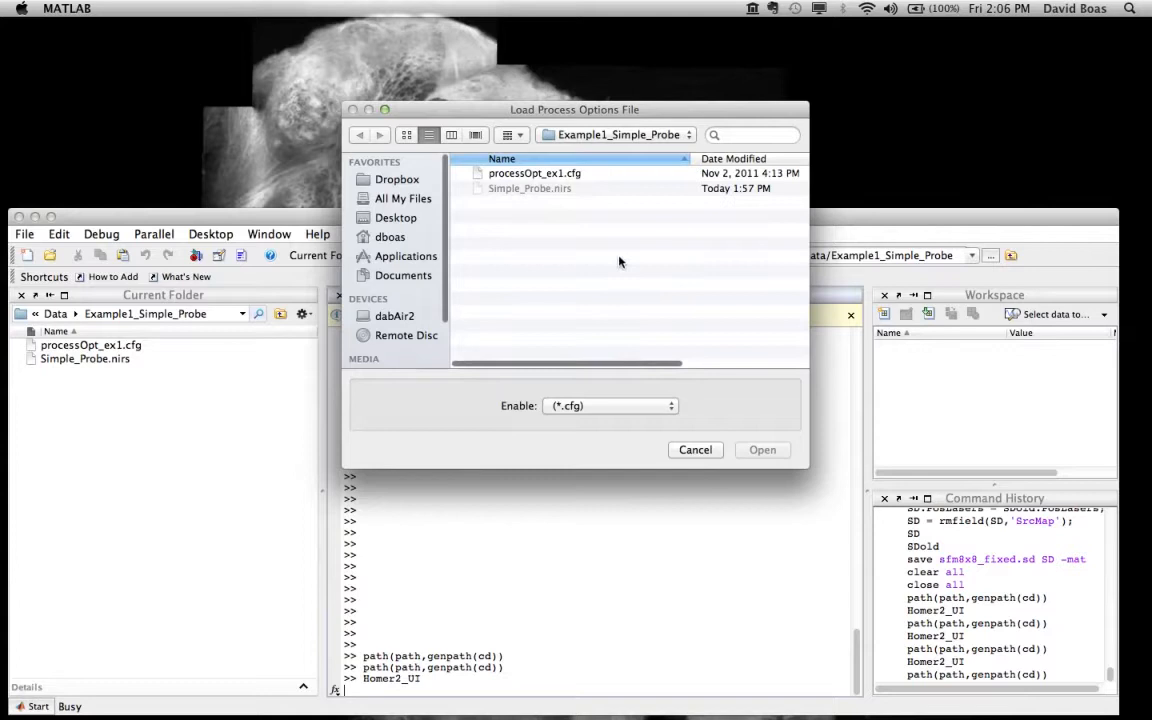
Step: Load the process options file processOpt_ex1.cfg and reposition the Homer2_UI window
left_click(572, 176)
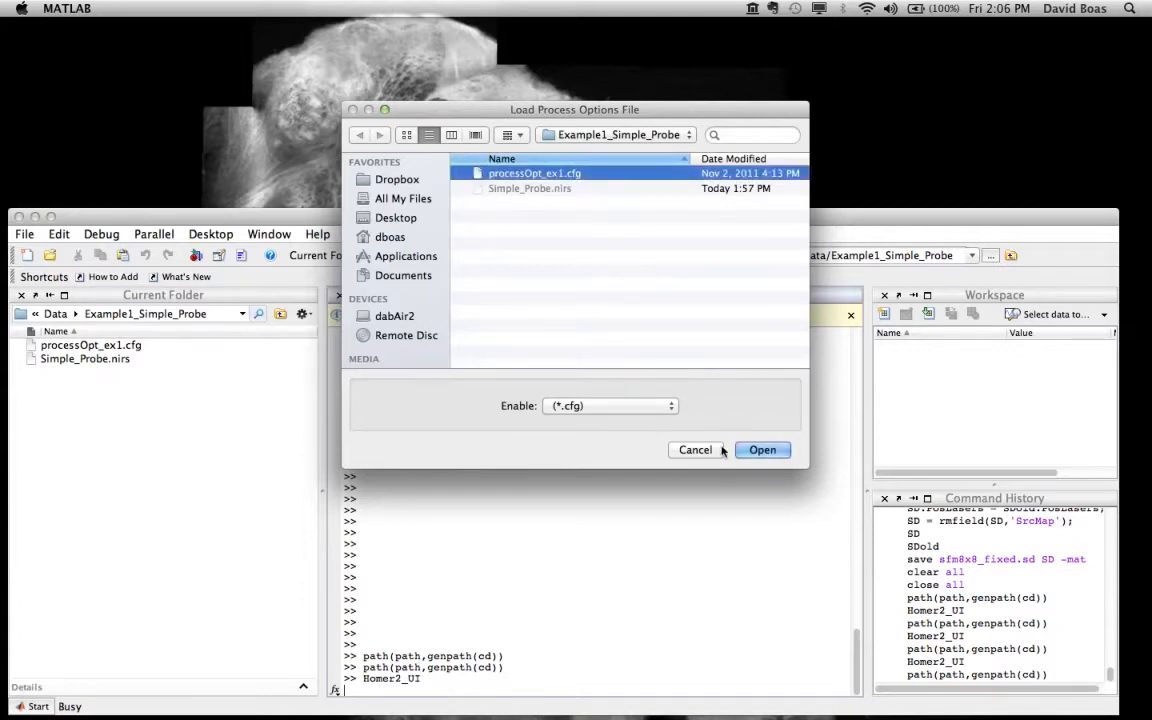
left_click(757, 450)
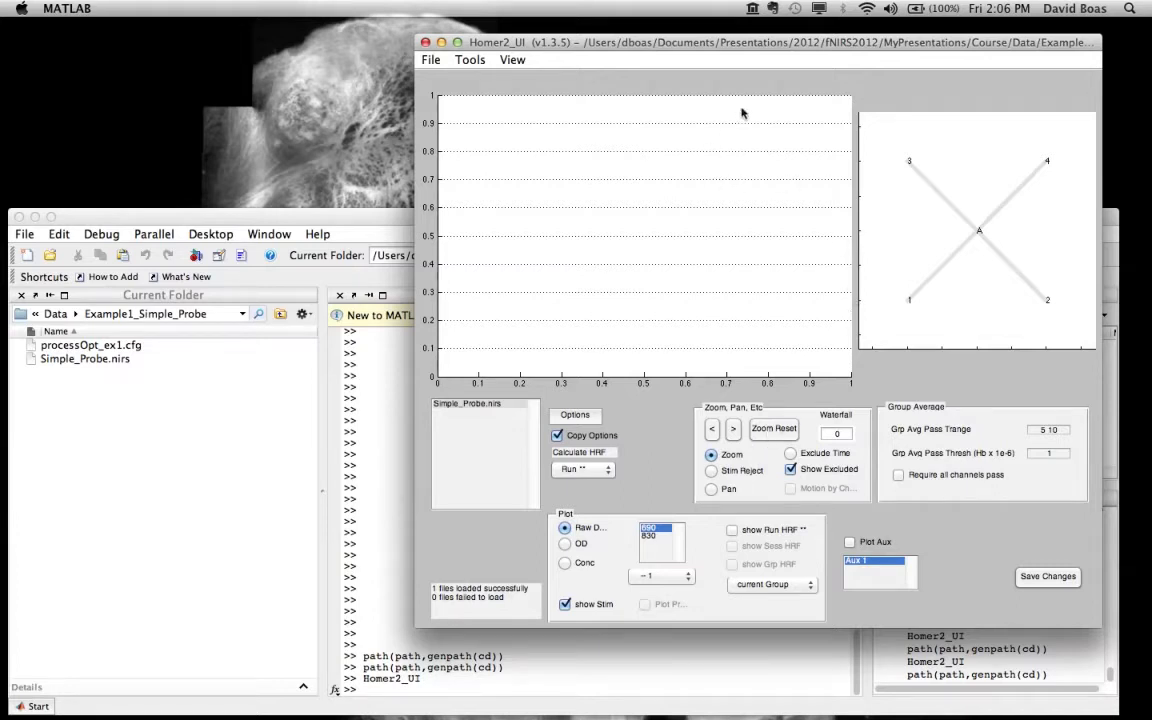
left_click_drag(758, 44, 706, 97)
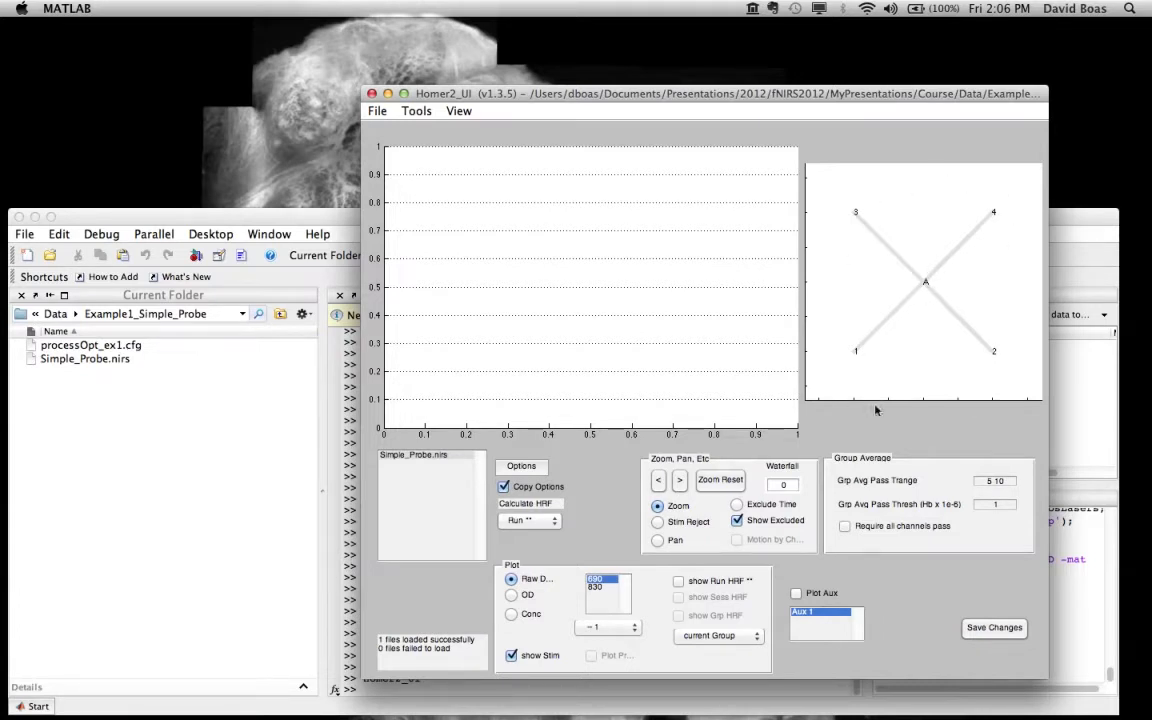
Step: Plot the raw data for optodes 1, 2 and 4 individually, and finally all four channels of optode A together
left_click(848, 362)
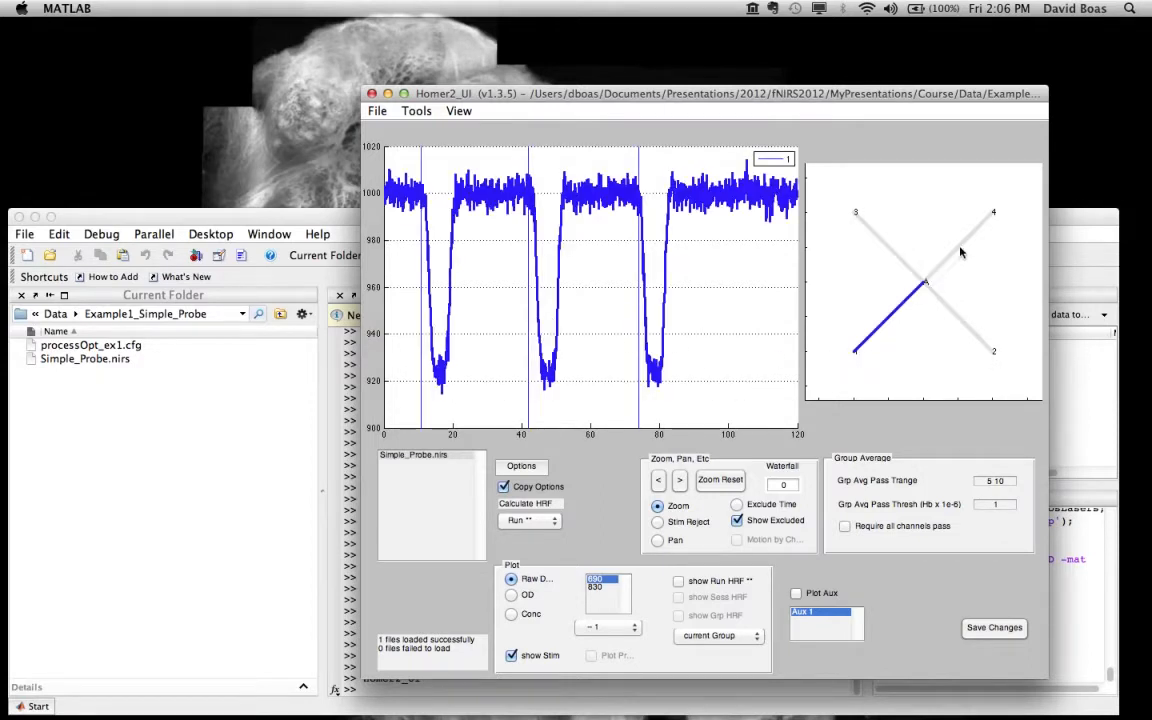
left_click(1001, 369)
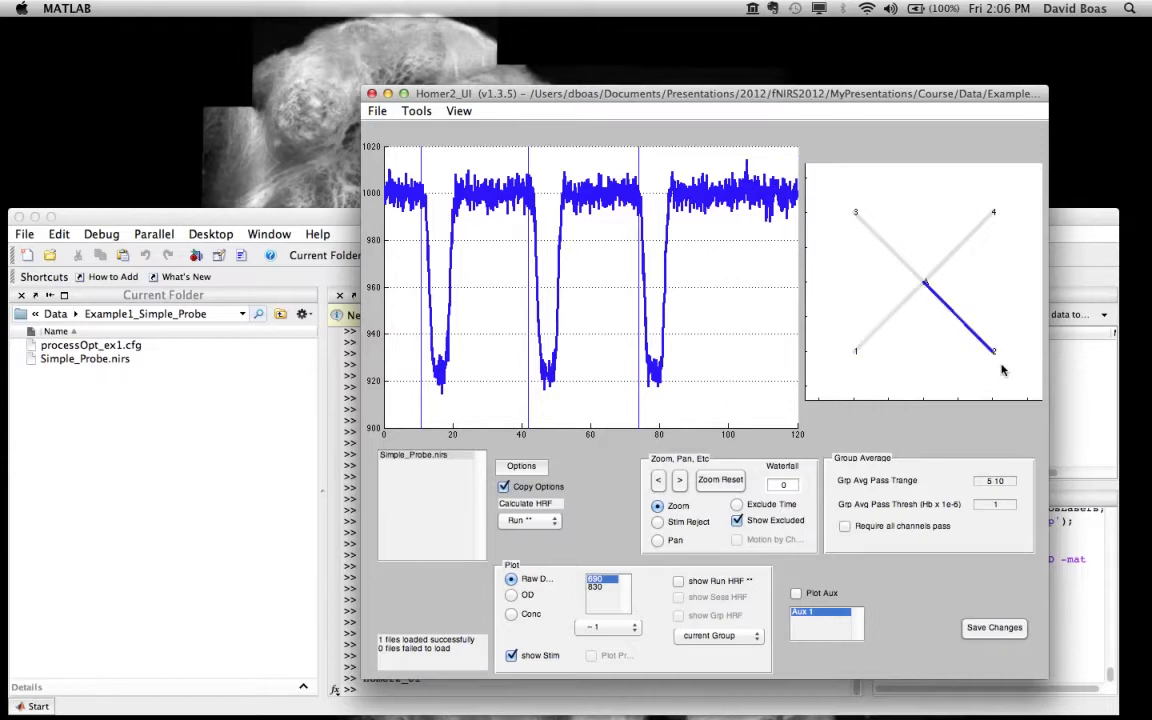
left_click(1009, 210)
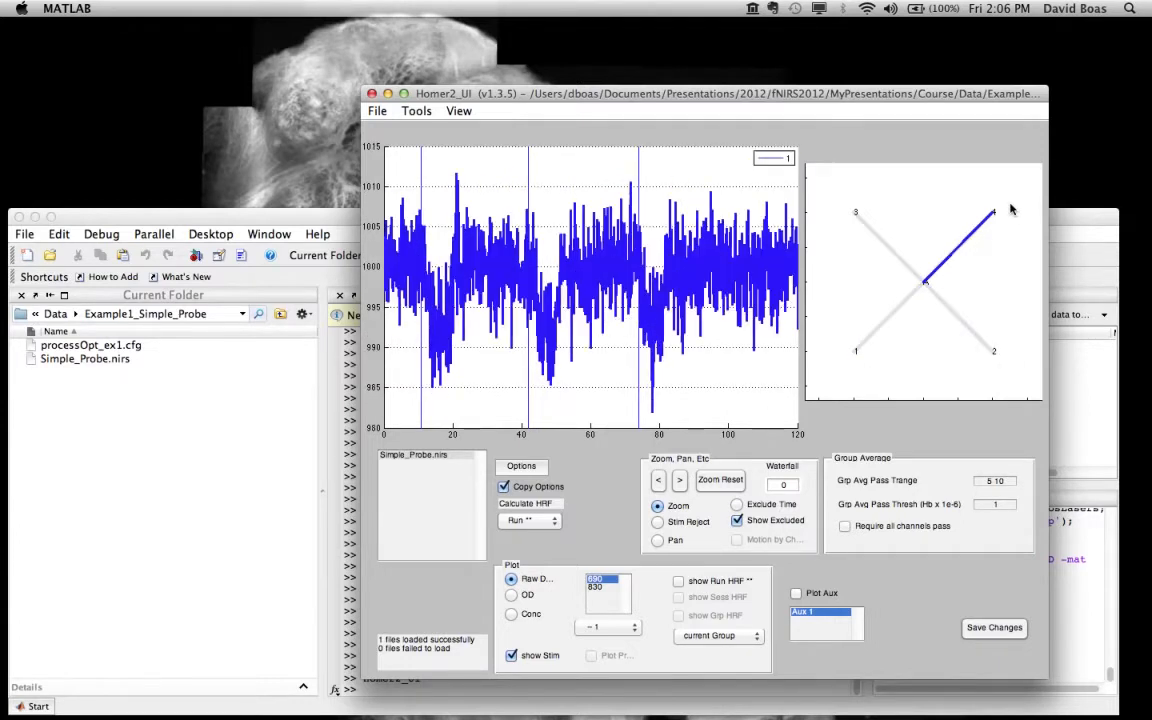
left_click(938, 288)
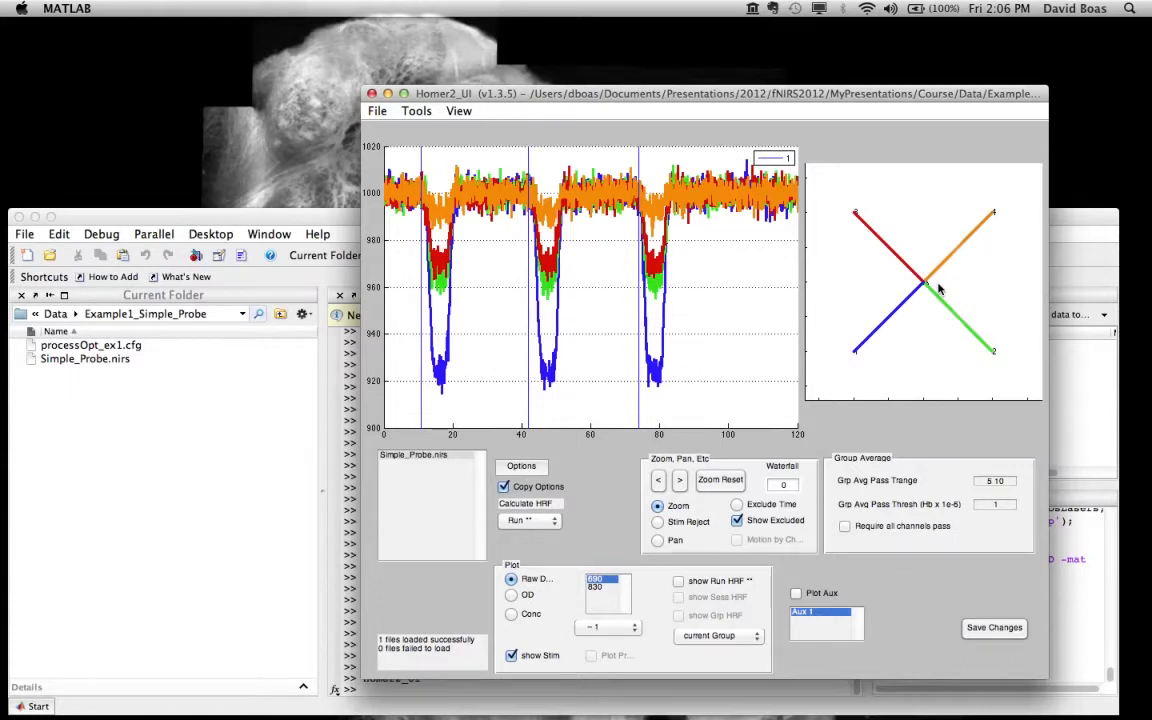
Step: Hide the channels from A to 1, 2 and 3 in the plot one by one, and show them again
left_click(891, 322)
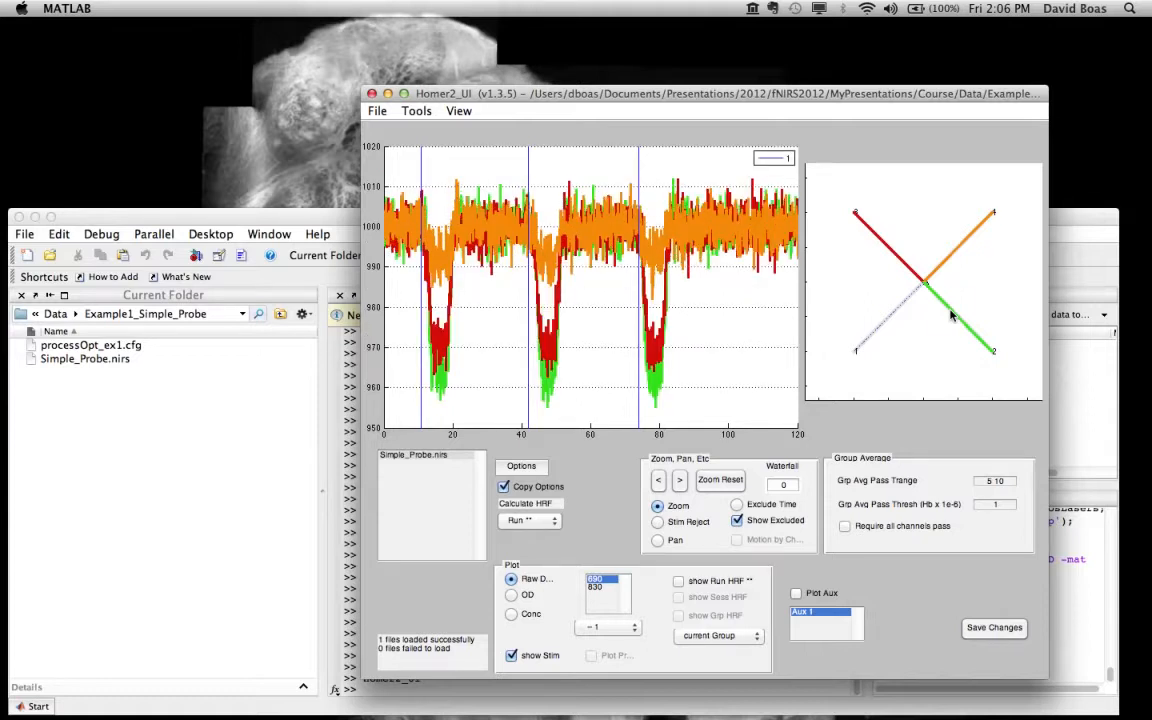
left_click(951, 316)
left_click(904, 266)
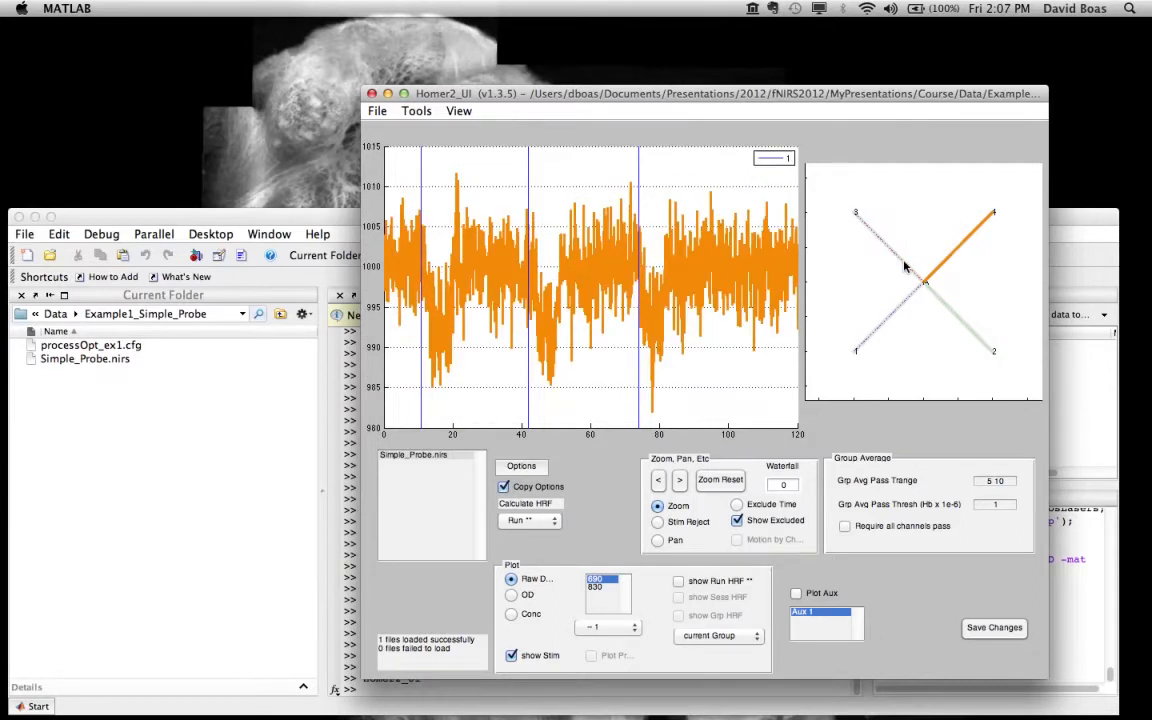
left_click(904, 262)
left_click(909, 303)
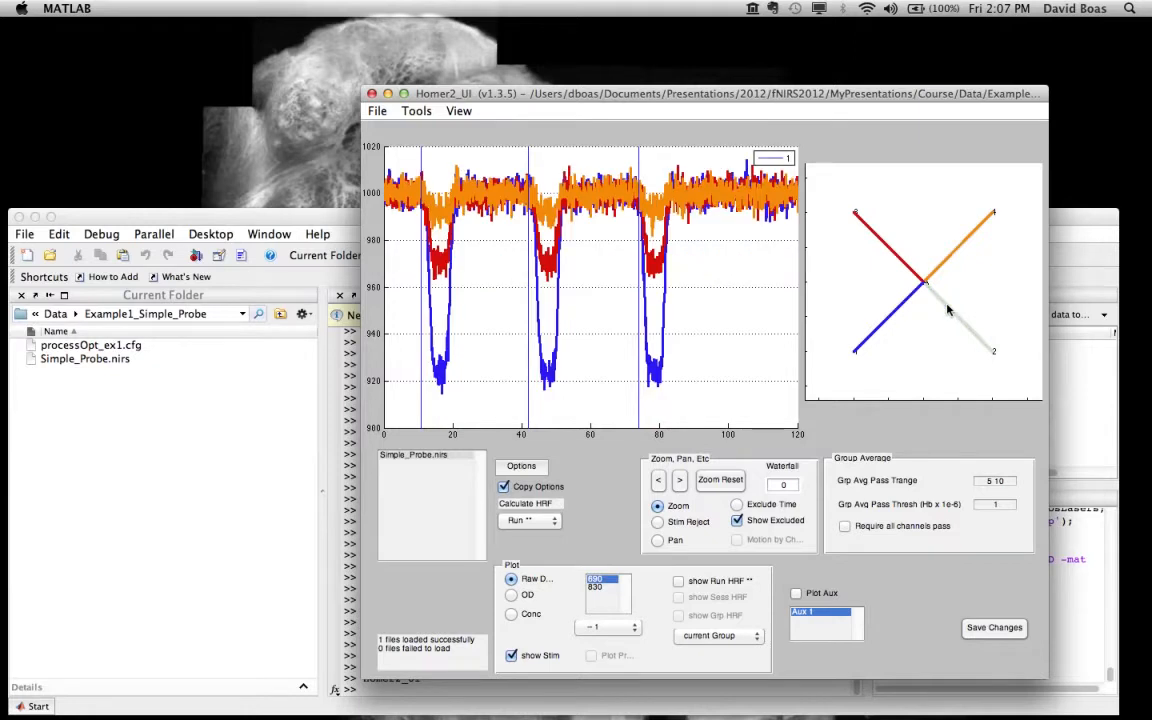
left_click(949, 311)
Step: Cycle the channel between A and 1 through its dashed, dash-dot and dotted states and back to solid
left_click(897, 317)
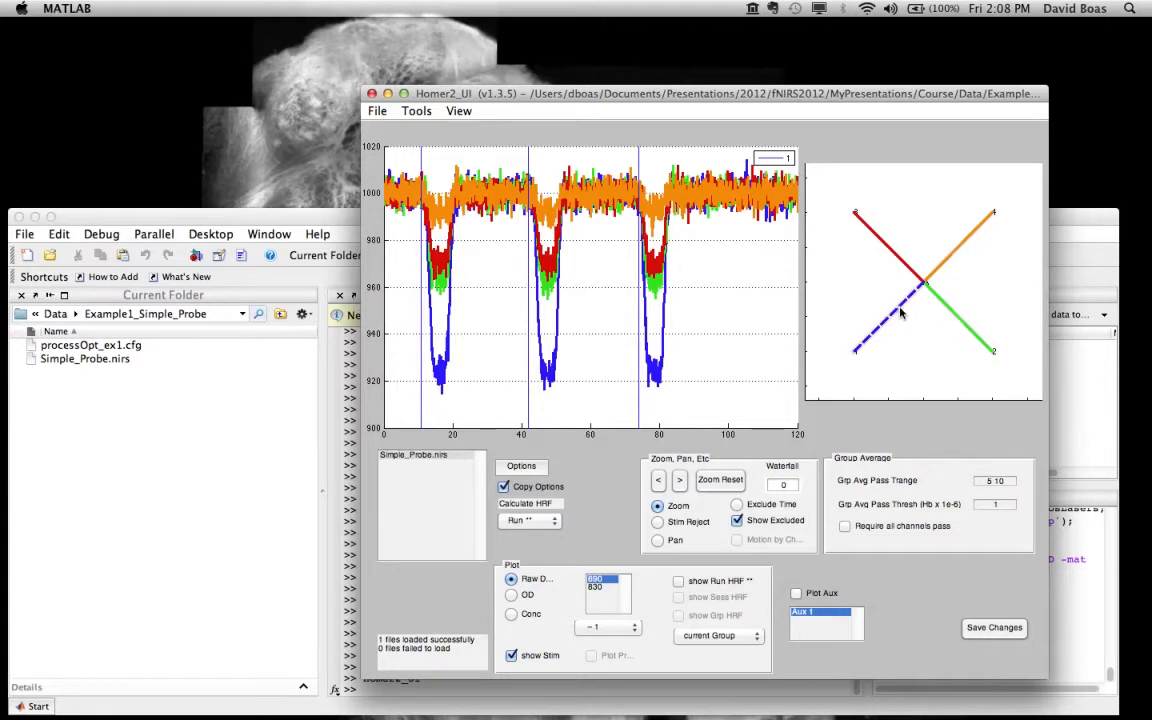
left_click(900, 314)
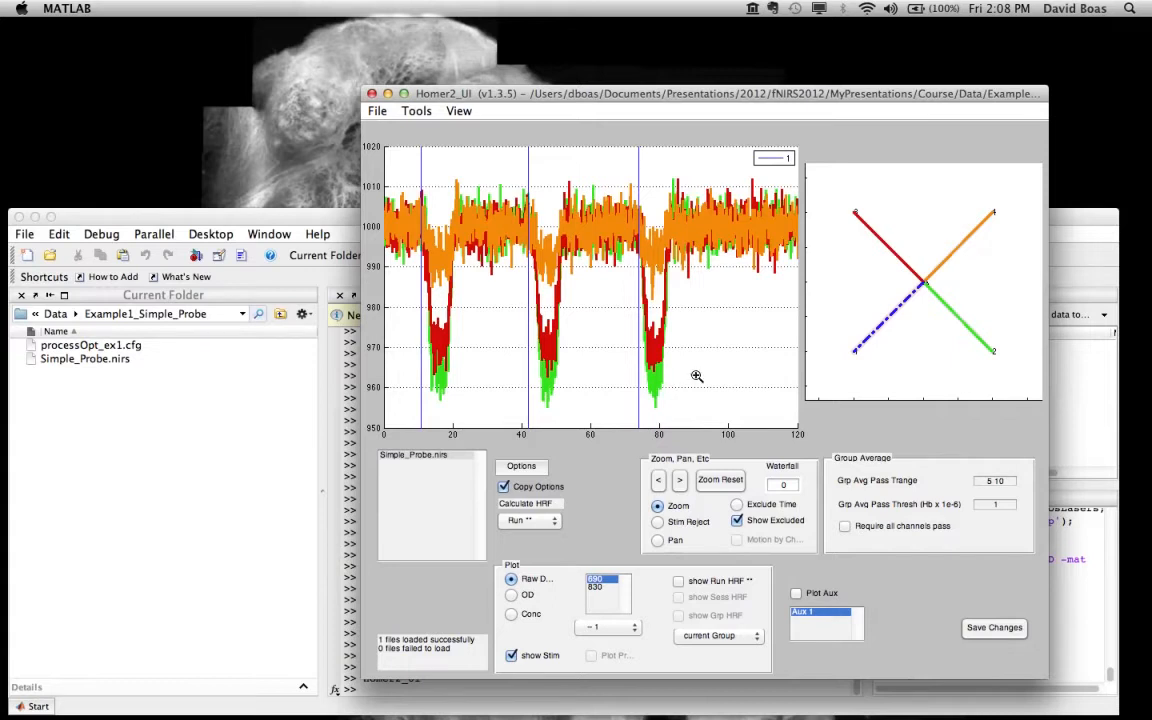
left_click(880, 330)
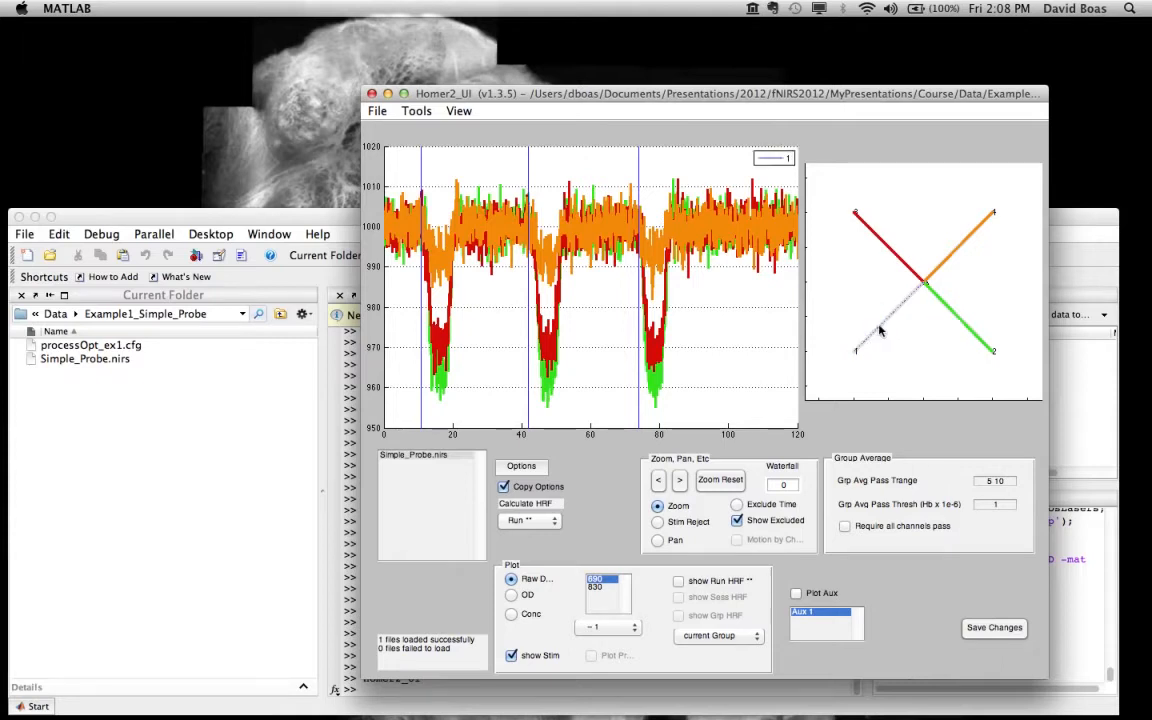
left_click(880, 330)
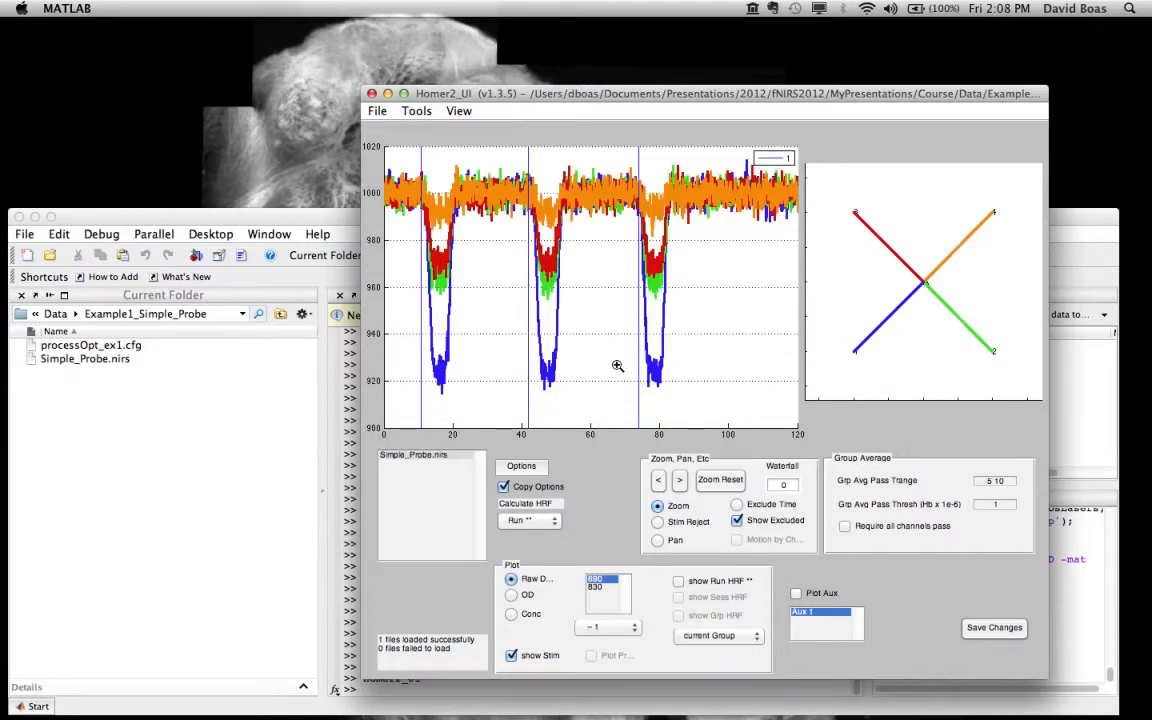
Step: Open the processing options and place their window beside the data plot
left_click(520, 468)
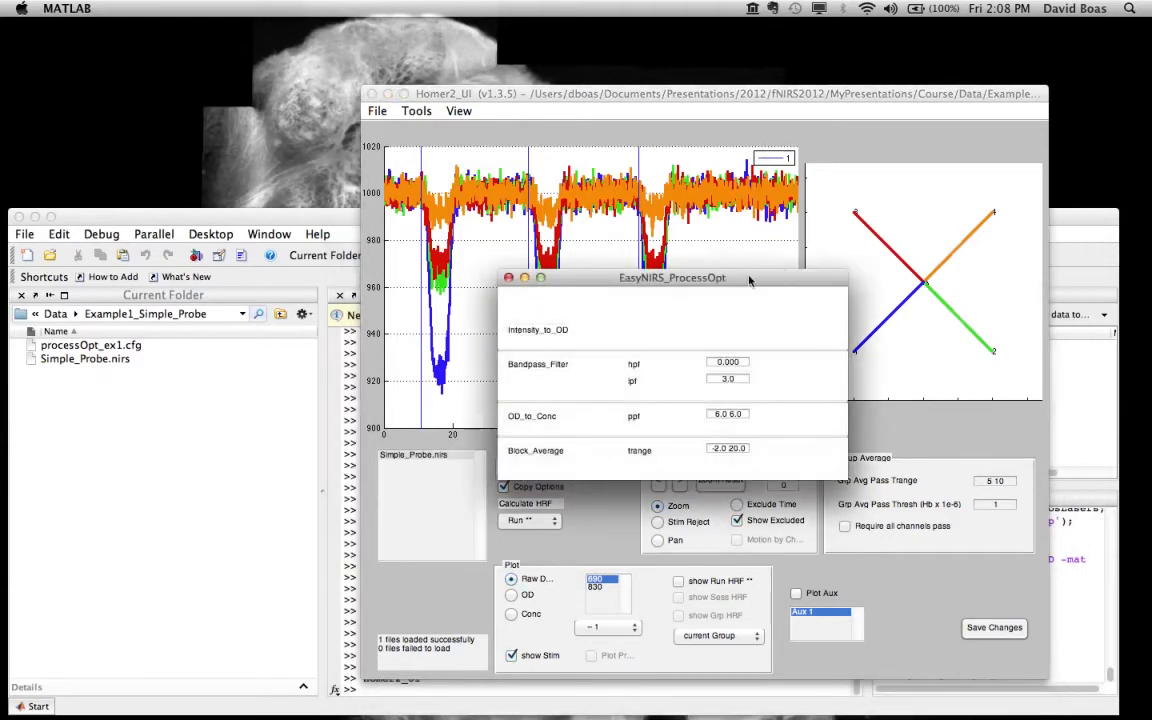
left_click_drag(745, 277, 263, 208)
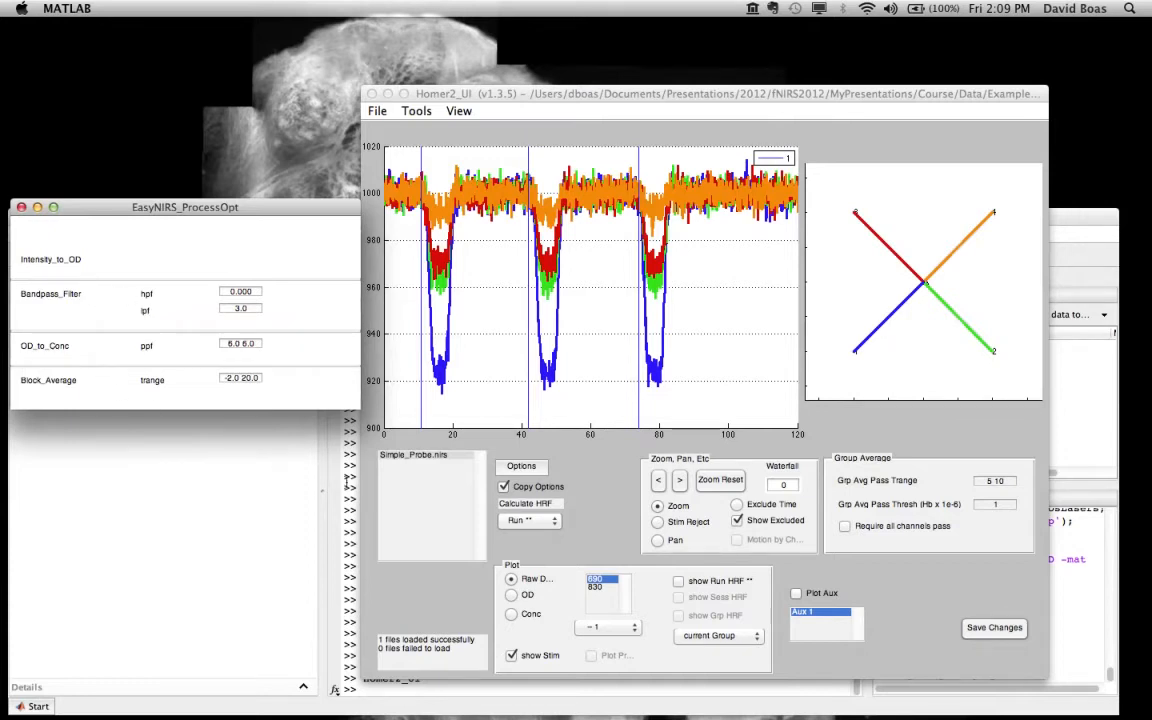
Step: Calculate the HRF for the current run and plot the optical density (OD) data
left_click(533, 528)
left_click(533, 528)
left_click(533, 522)
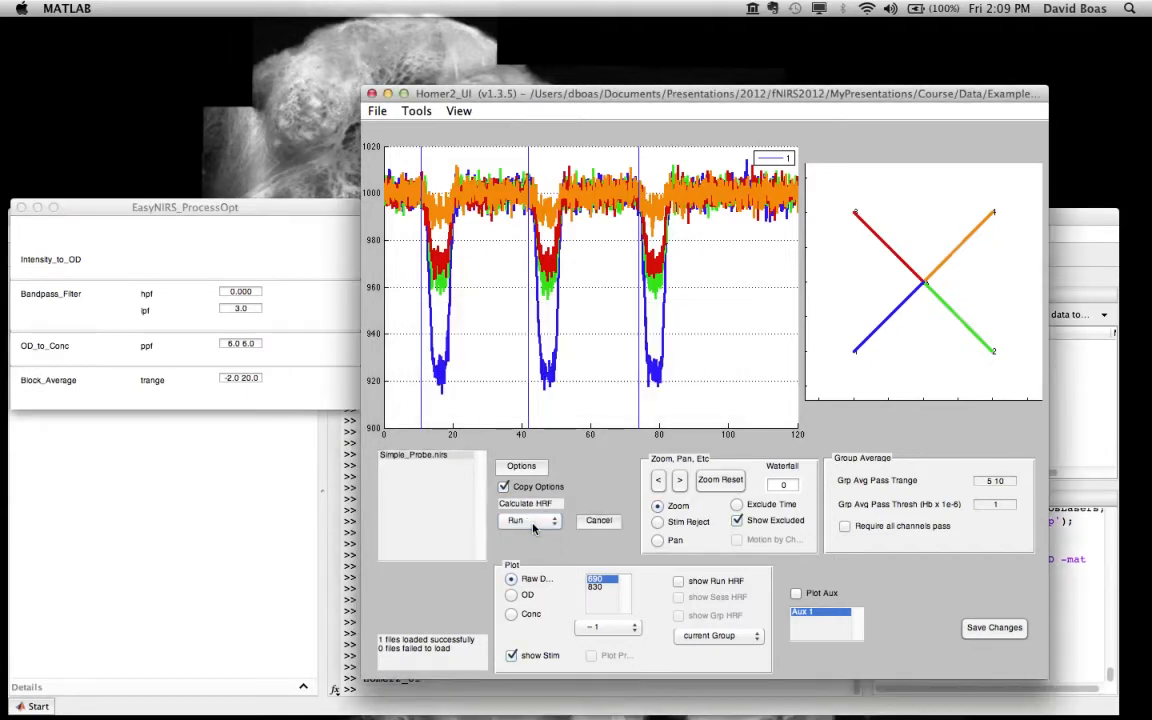
left_click(533, 524)
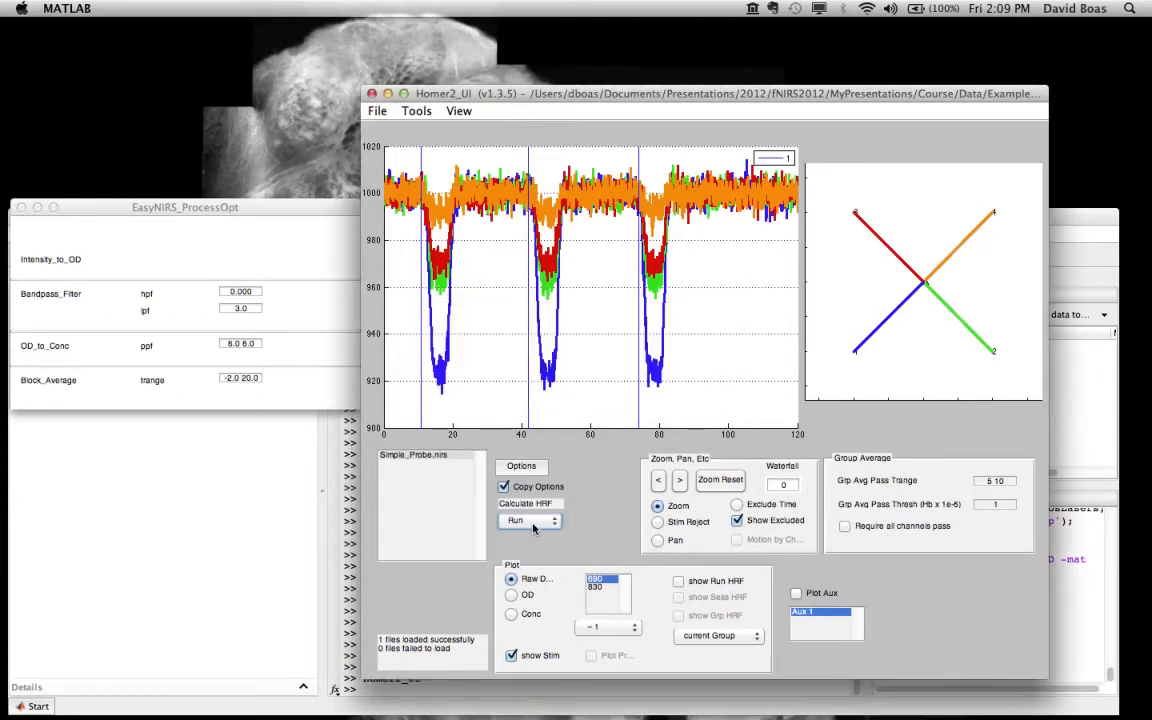
left_click(512, 596)
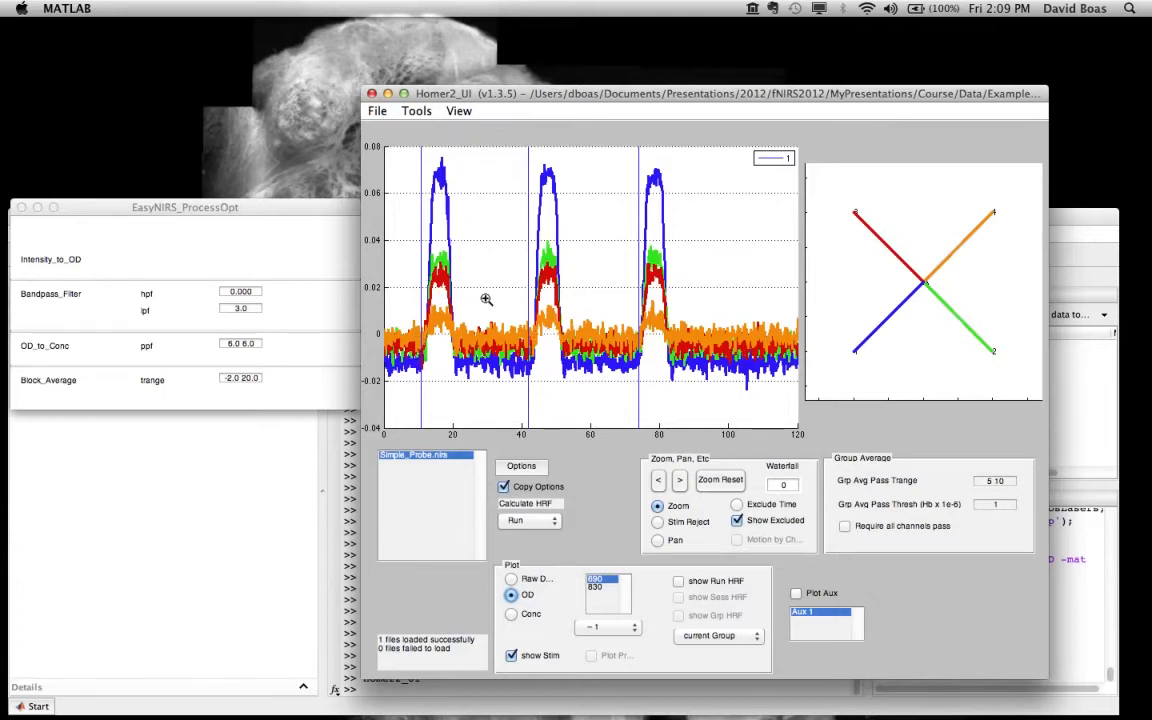
Step: Set the bandpass filter's lpf to 0.3 and recalculate the HRF for the run
left_click(245, 310)
left_click_drag(247, 311, 223, 308)
key("BackSpace")
type("3")
key("Tab")
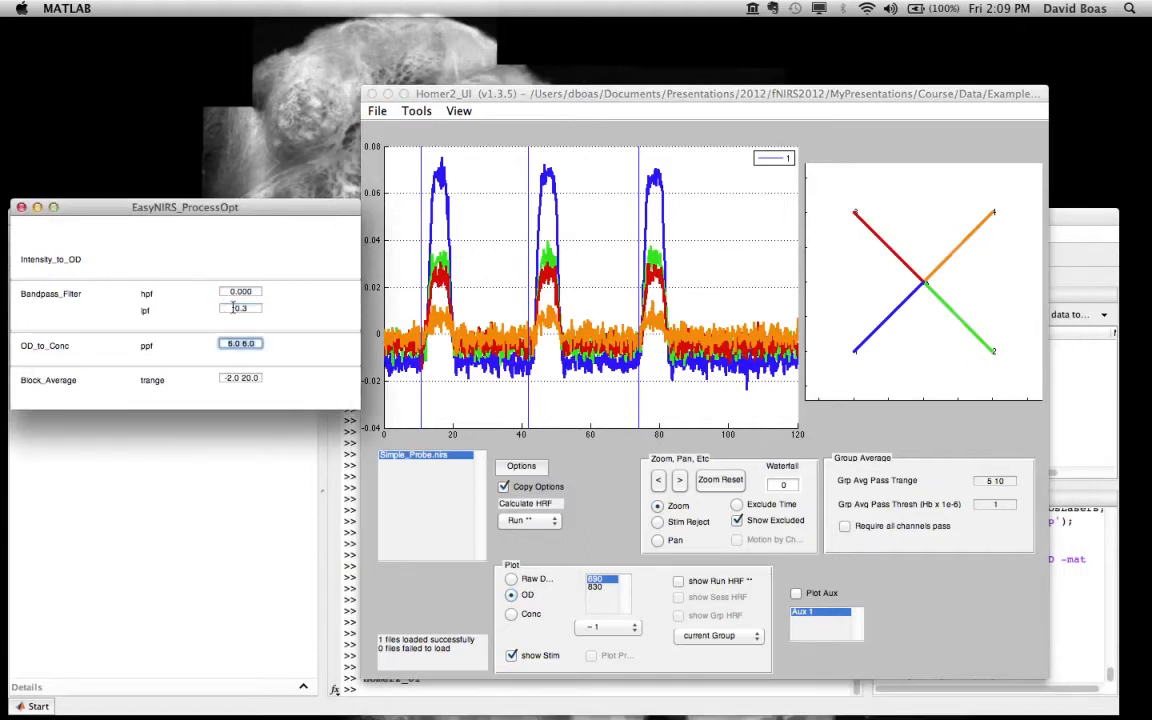
left_click(587, 519)
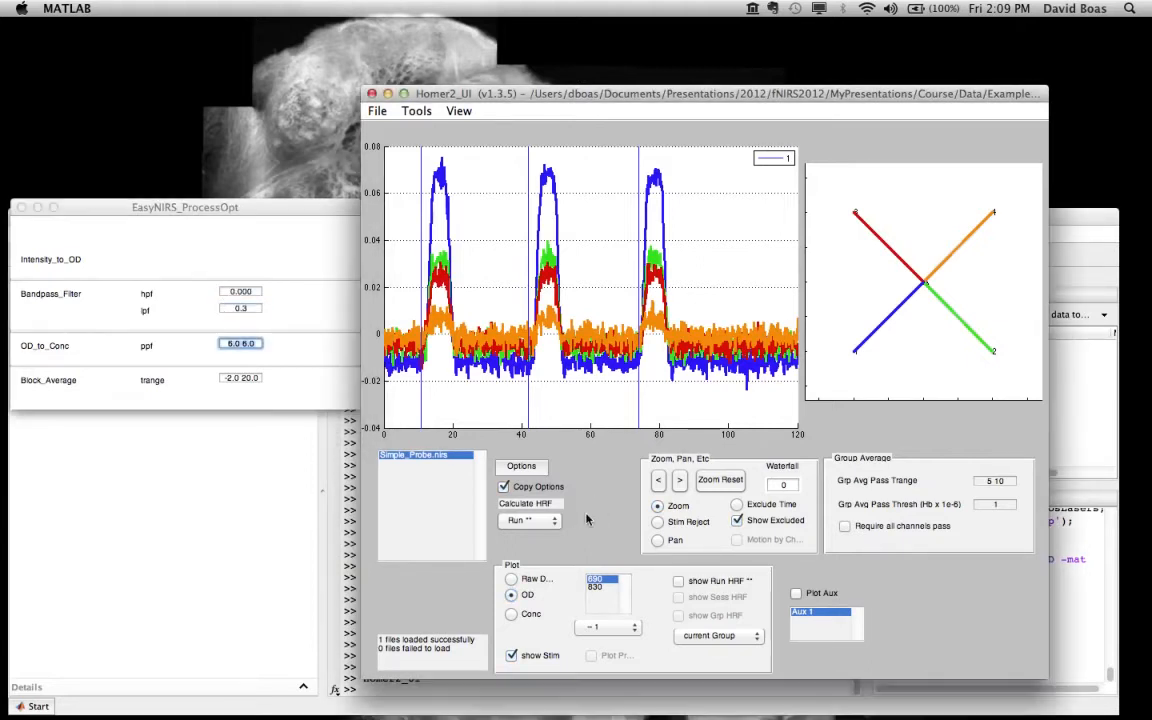
left_click(530, 524)
left_click(530, 524)
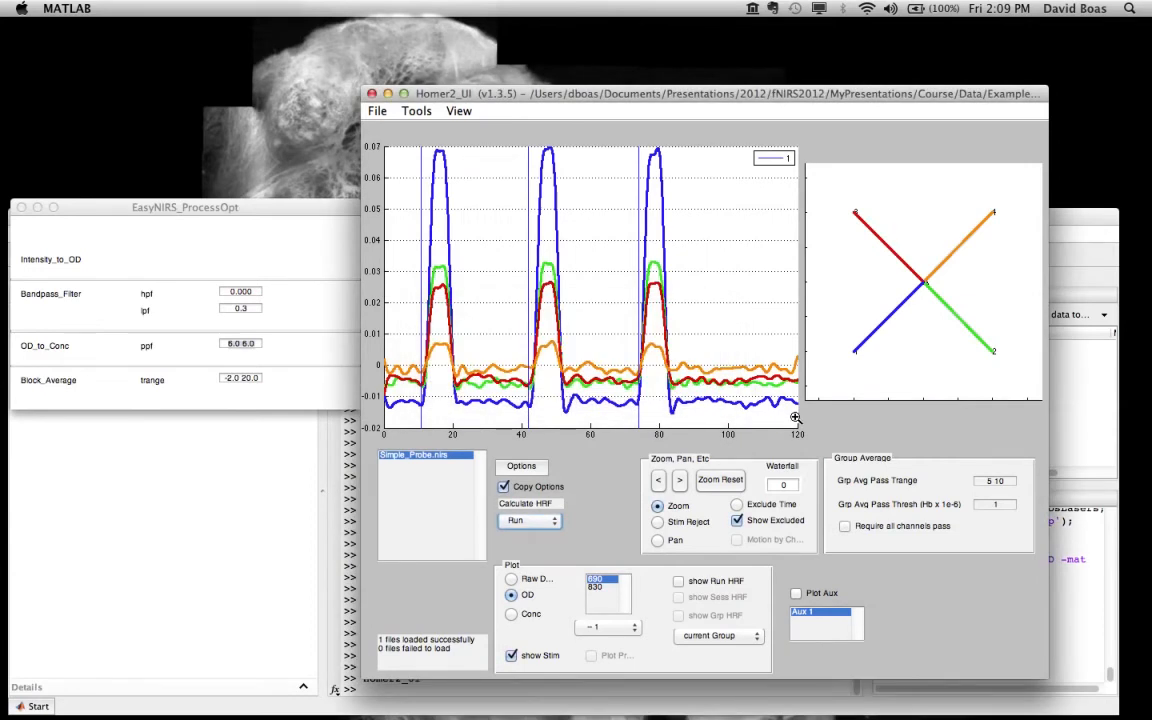
Step: Set the bandpass filter's hpf to 0.010 and recalculate the HRF for the run
left_click(257, 293)
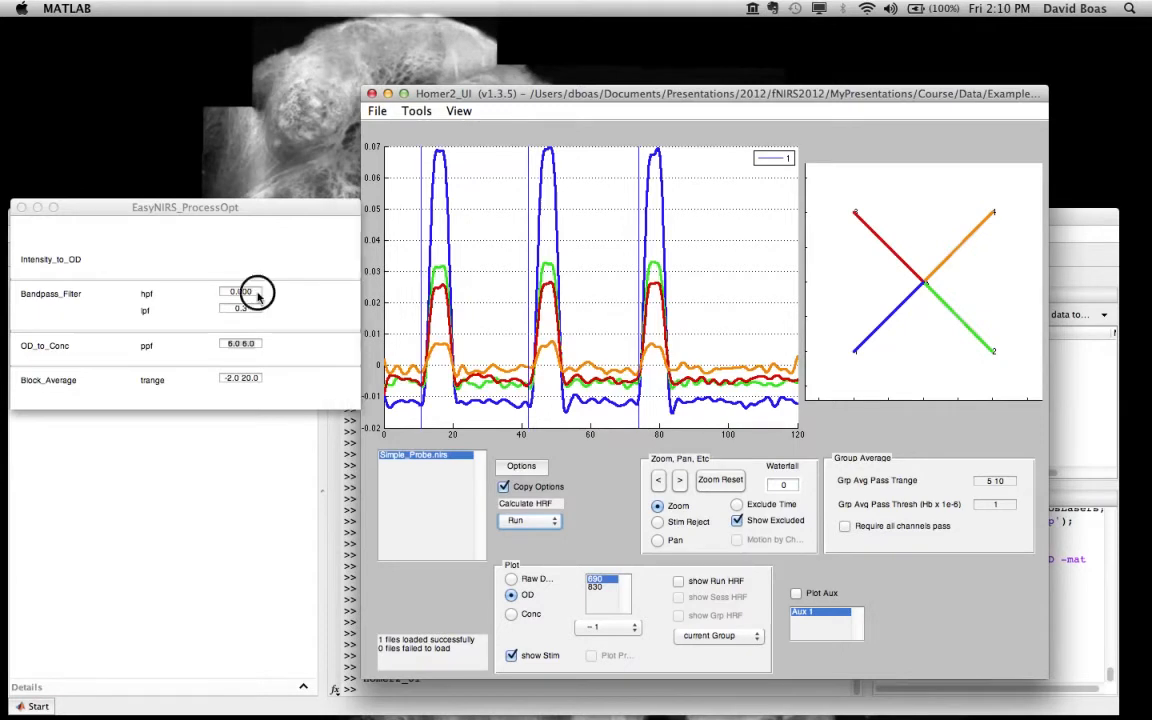
key("BackSpace")
key("BackSpace")
type("1")
key("Tab")
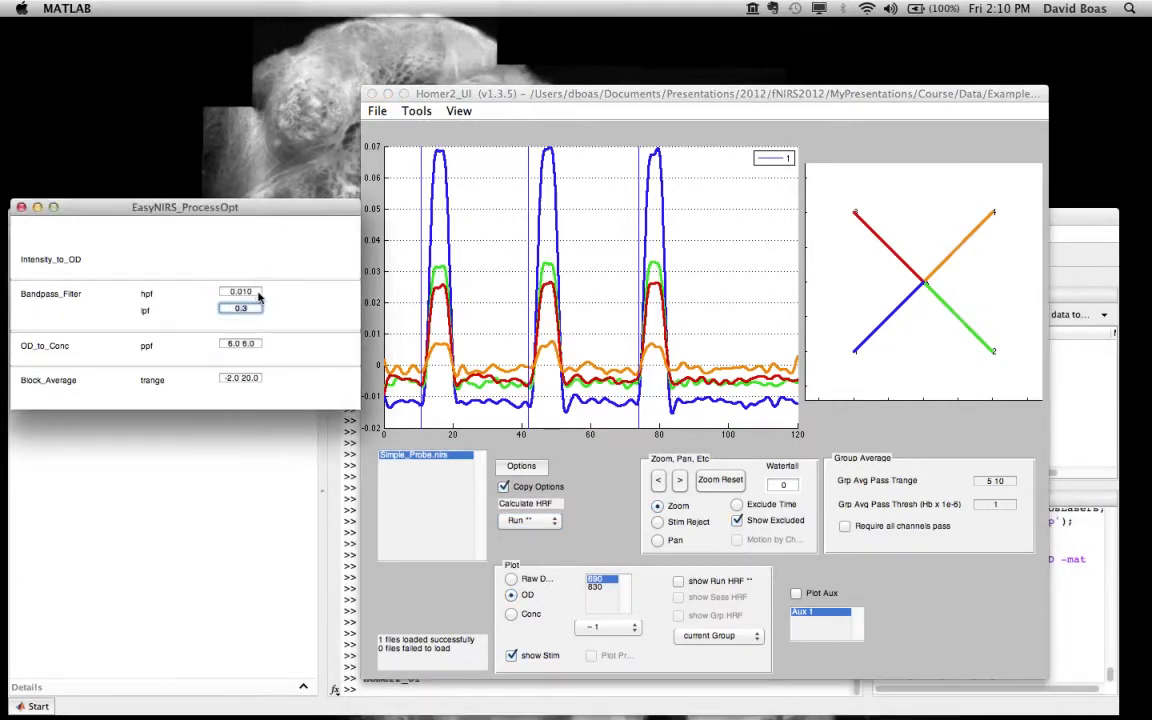
left_click(537, 521)
left_click(537, 521)
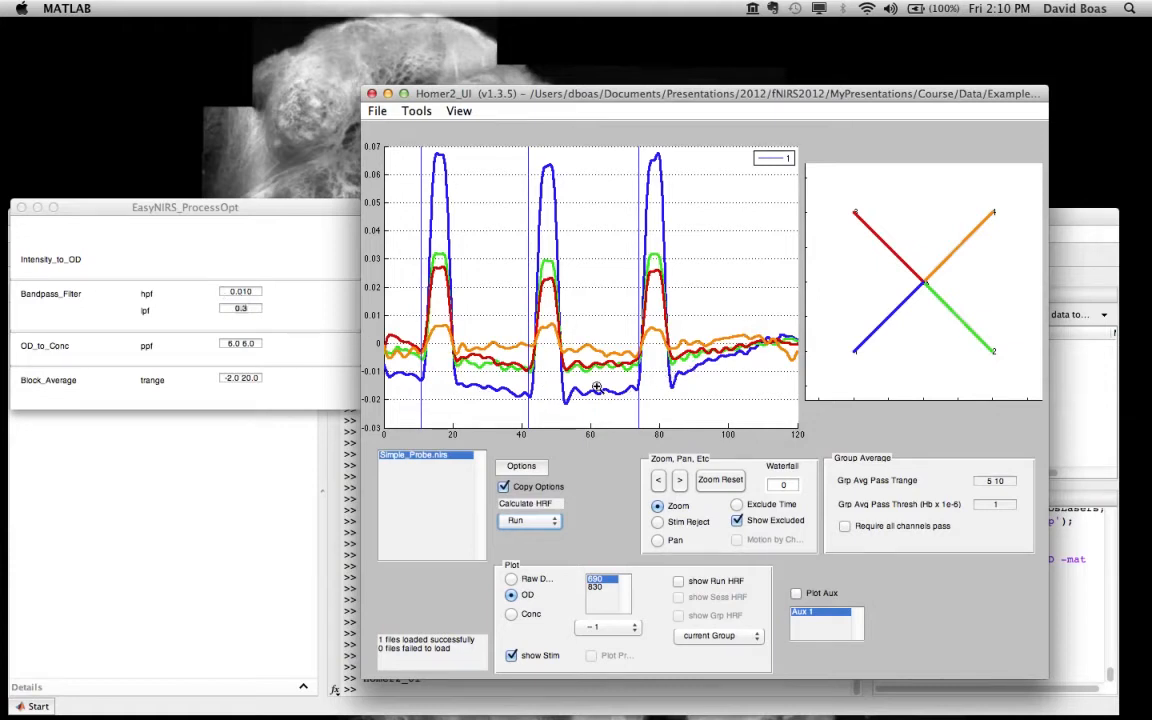
Step: Set the bandpass filter's hpf to 0.000 and switch the plot to the concentration (Conc) data
left_click(259, 292)
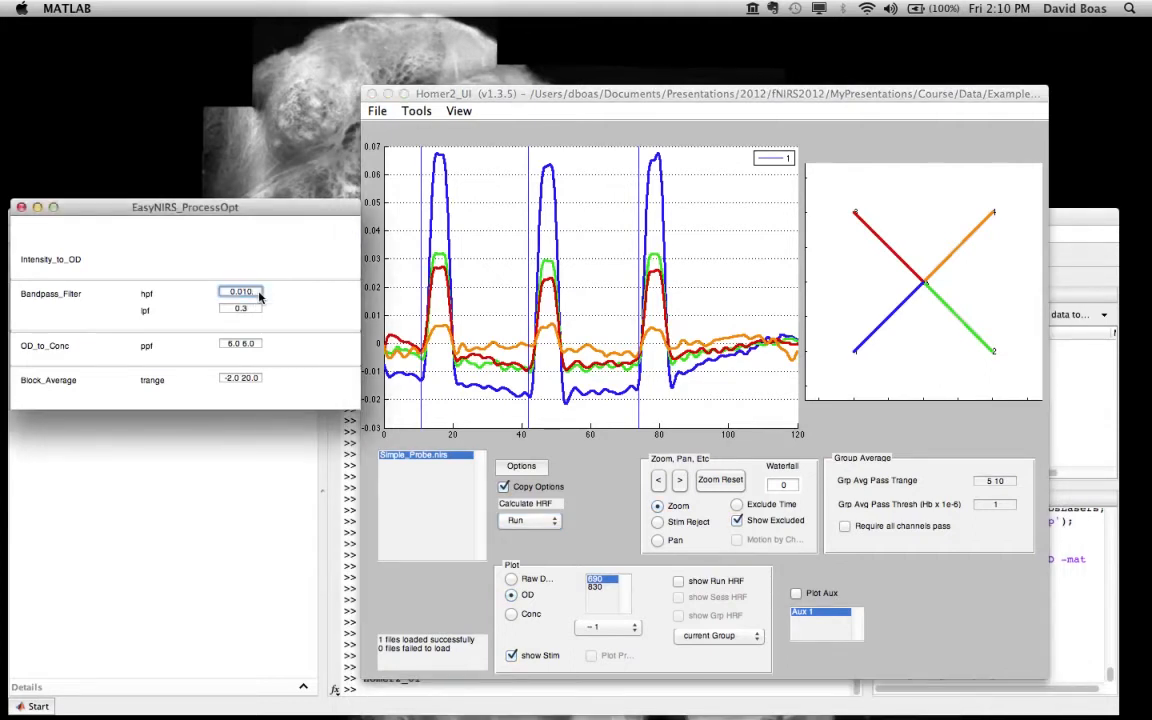
key("BackSpace")
key("BackSpace")
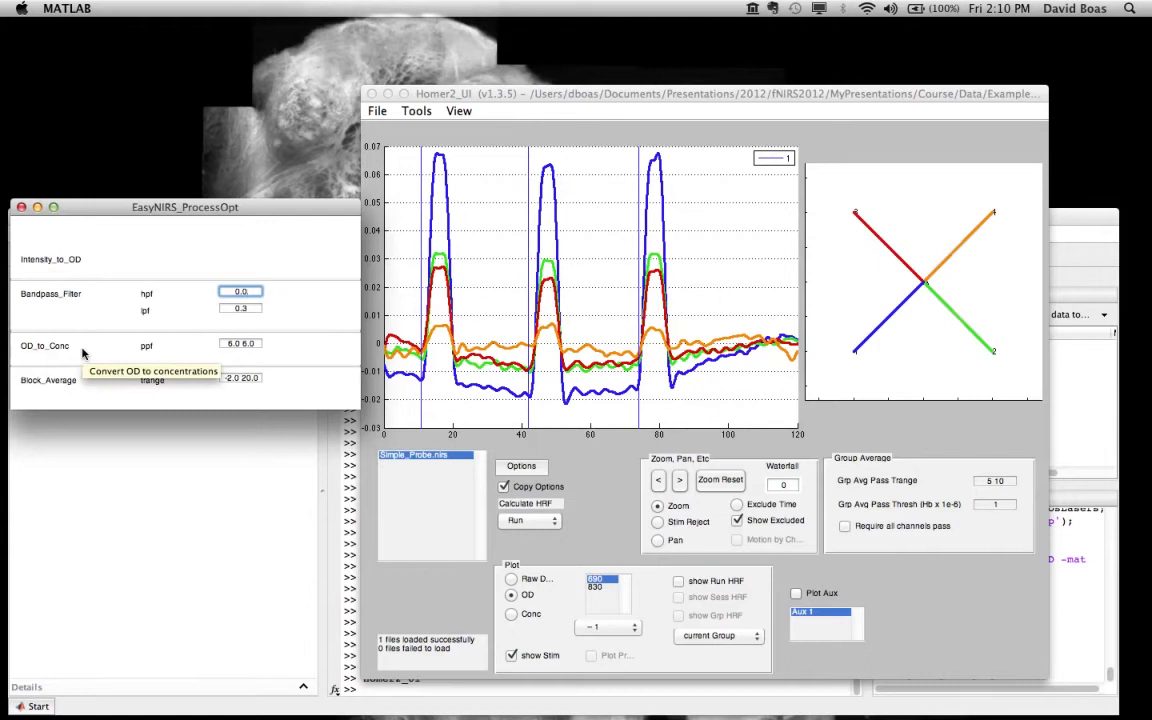
left_click(512, 615)
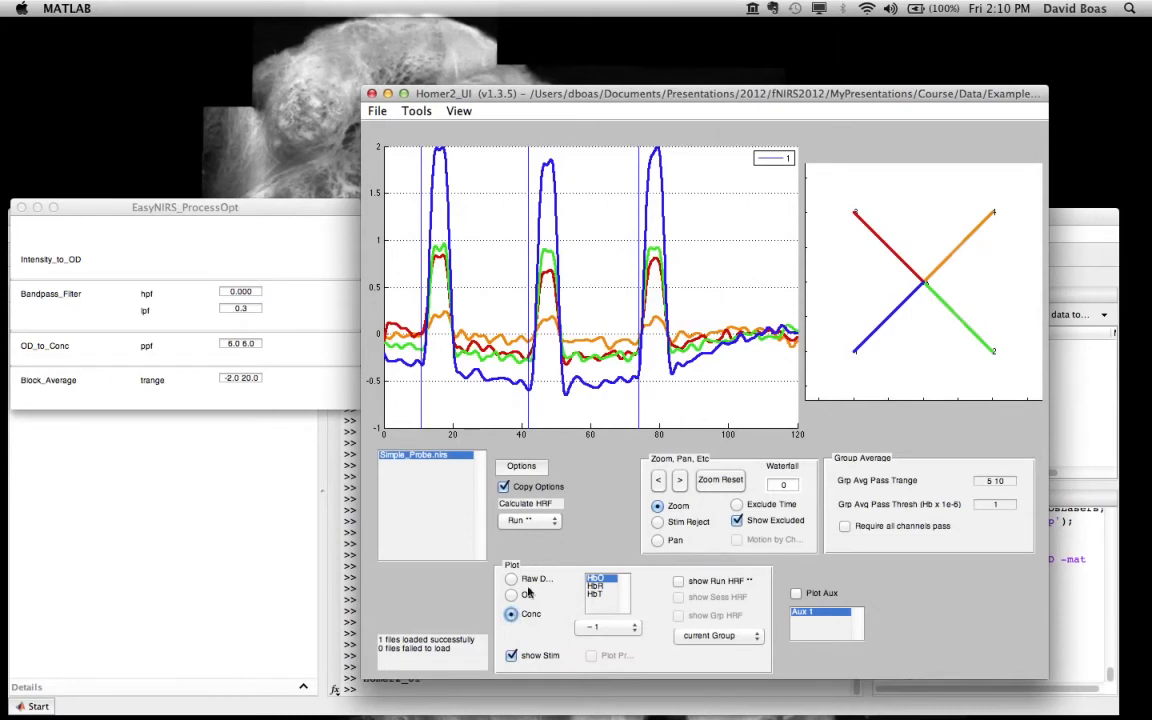
Step: Plot the HbR concentration alone, HbO and HbR together, and return to HbO only
left_click(600, 592)
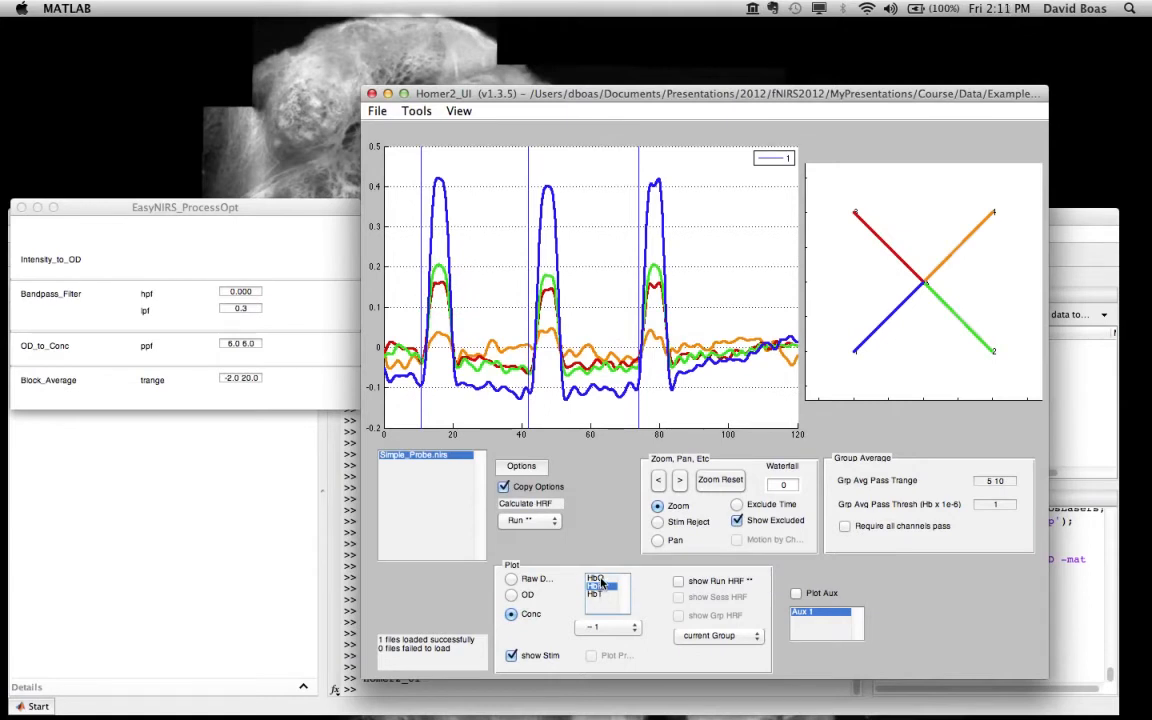
left_click(600, 579, "shift")
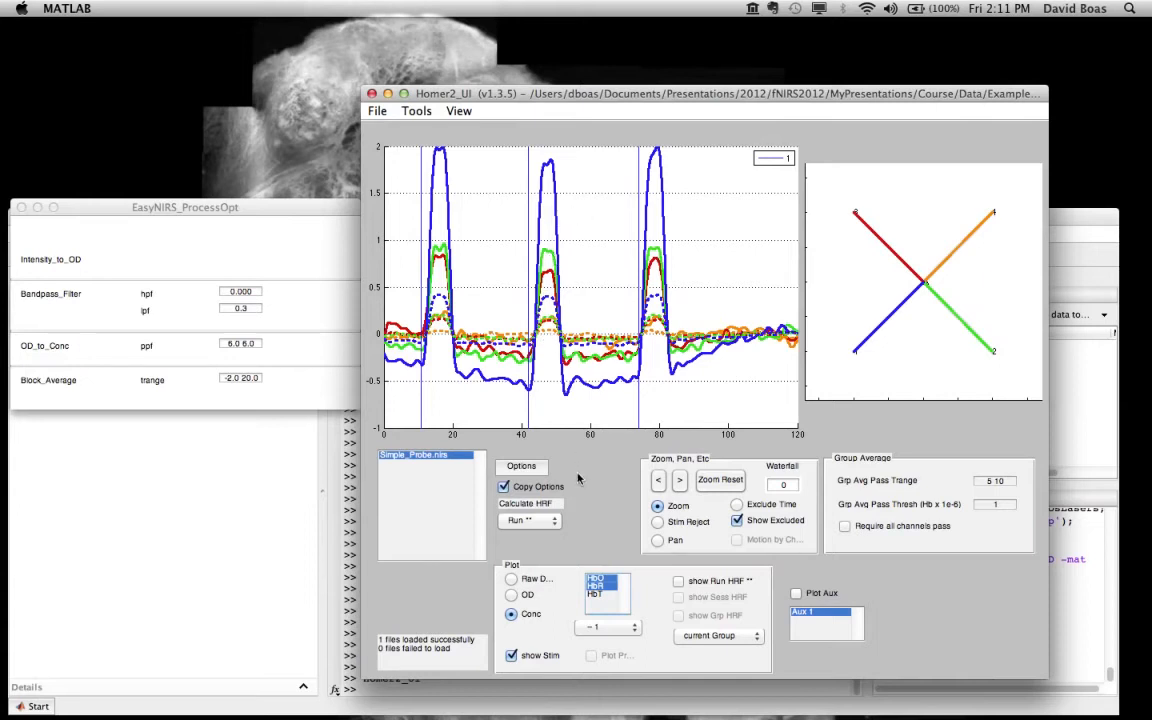
left_click(603, 579)
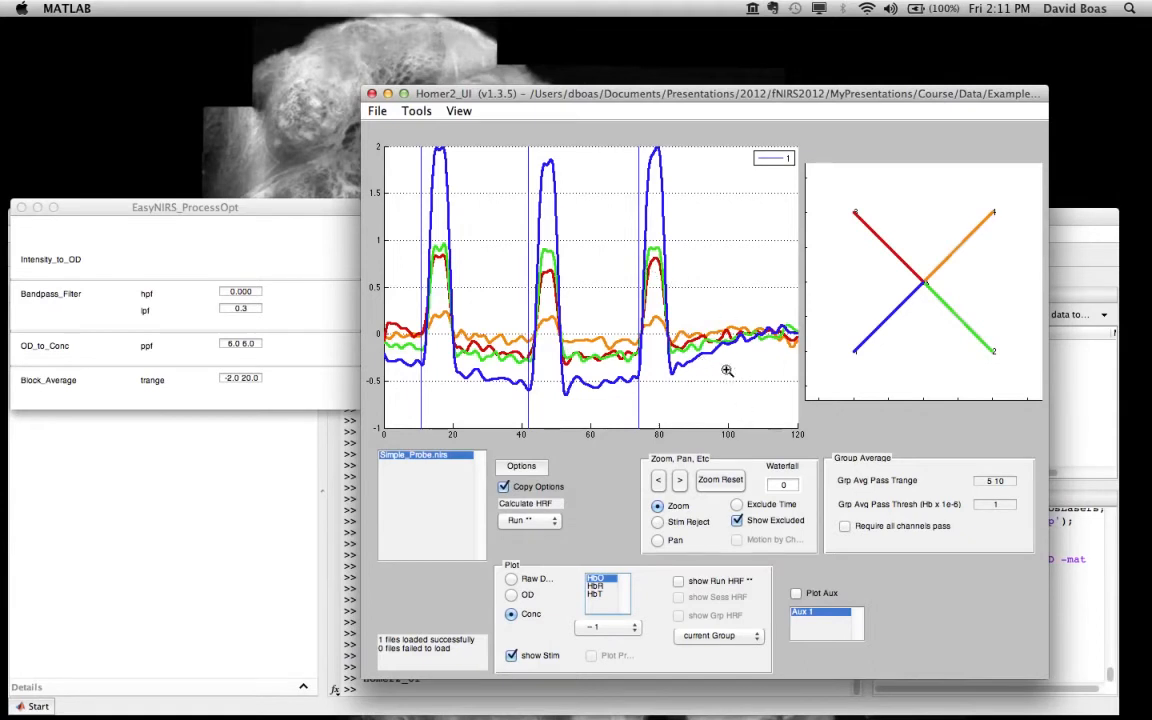
Step: Show the run HRF with both HbO and HbR plotted
left_click(227, 388)
left_click(679, 582)
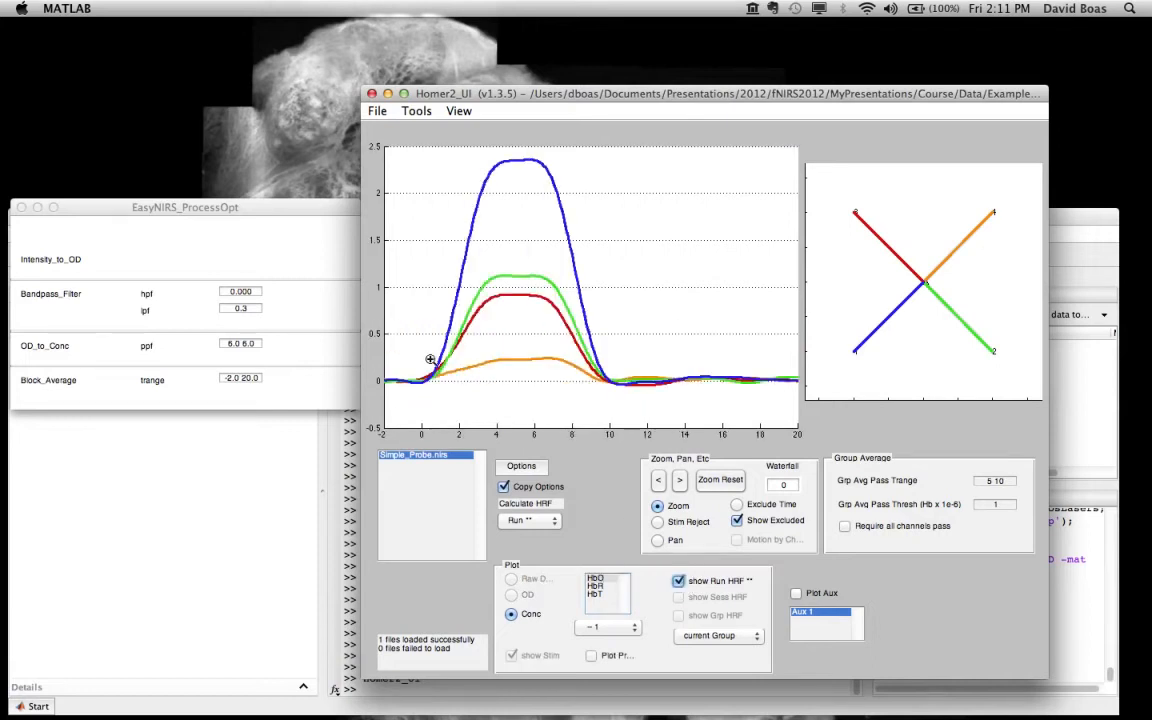
left_click(600, 589, "shift")
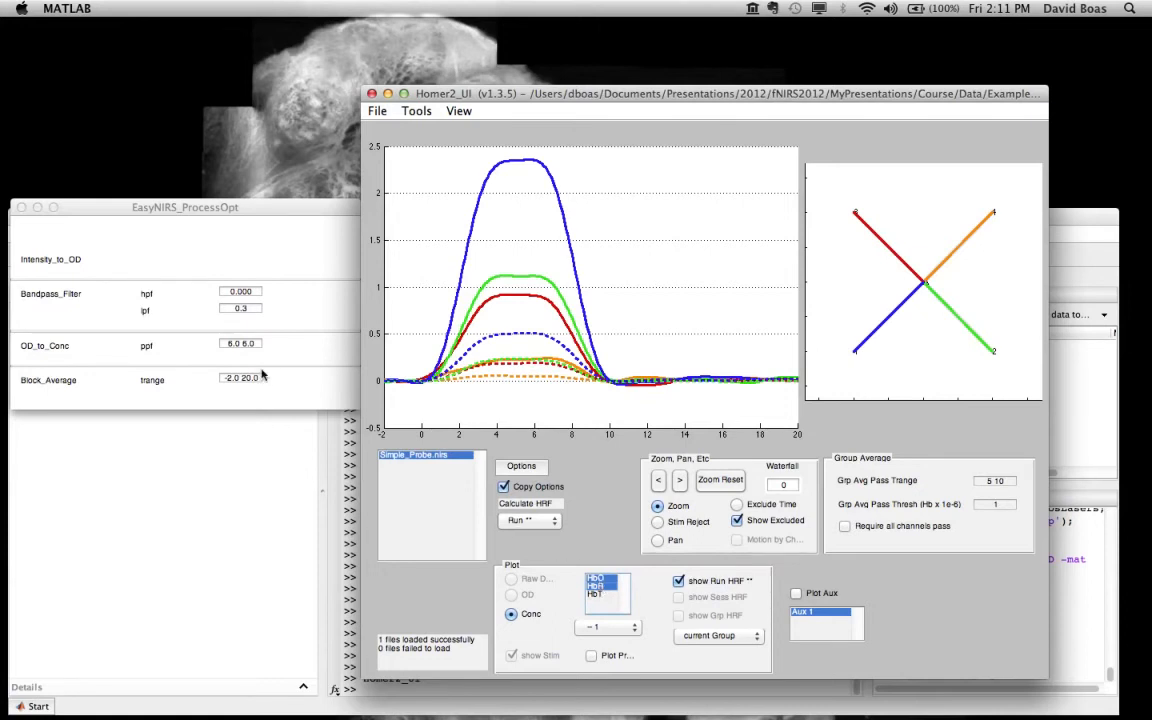
Step: Set the Block_Average trange to -2.0 13.0 and recalculate the HRF for the run
left_click_drag(242, 381, 259, 382)
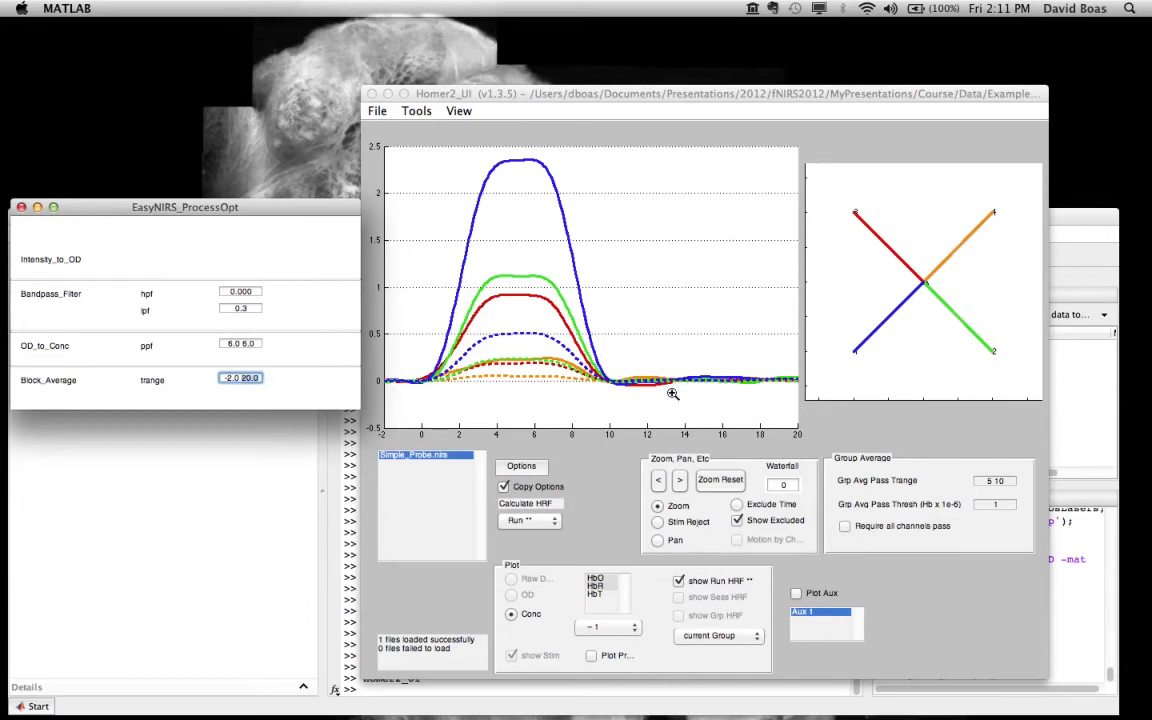
type("18")
left_click(512, 521)
left_click(512, 525)
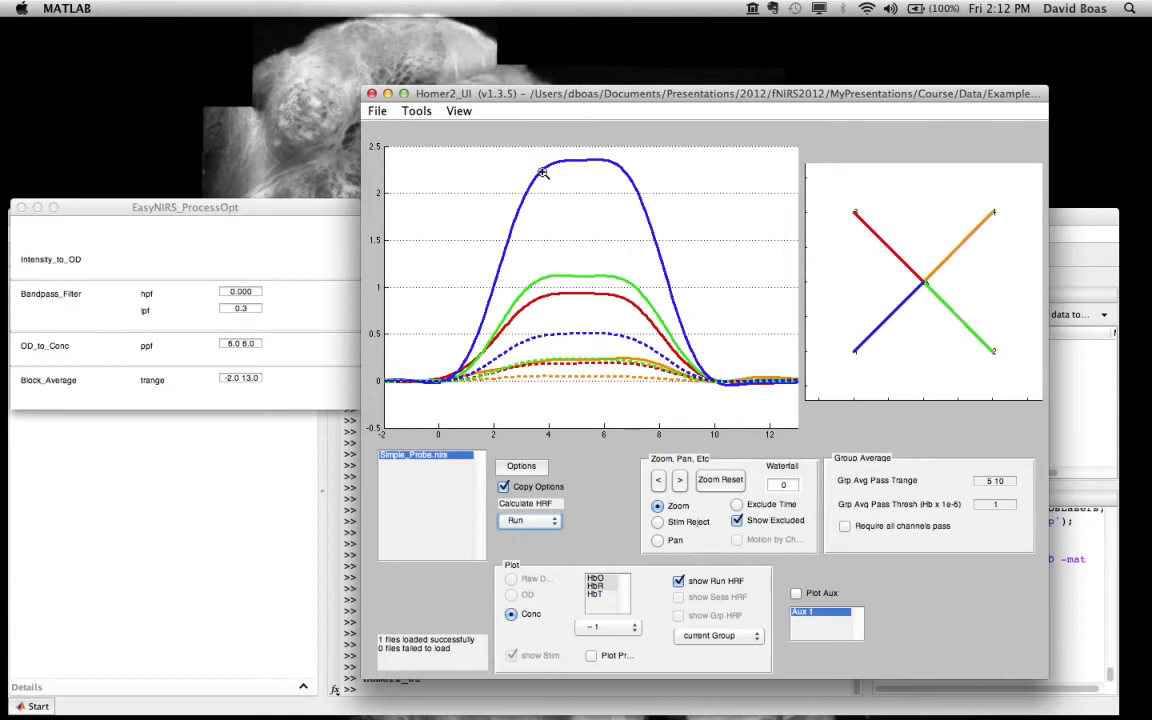
Step: Add the HRF standard error bars to the plot and restrict it to HbO
left_click(461, 112)
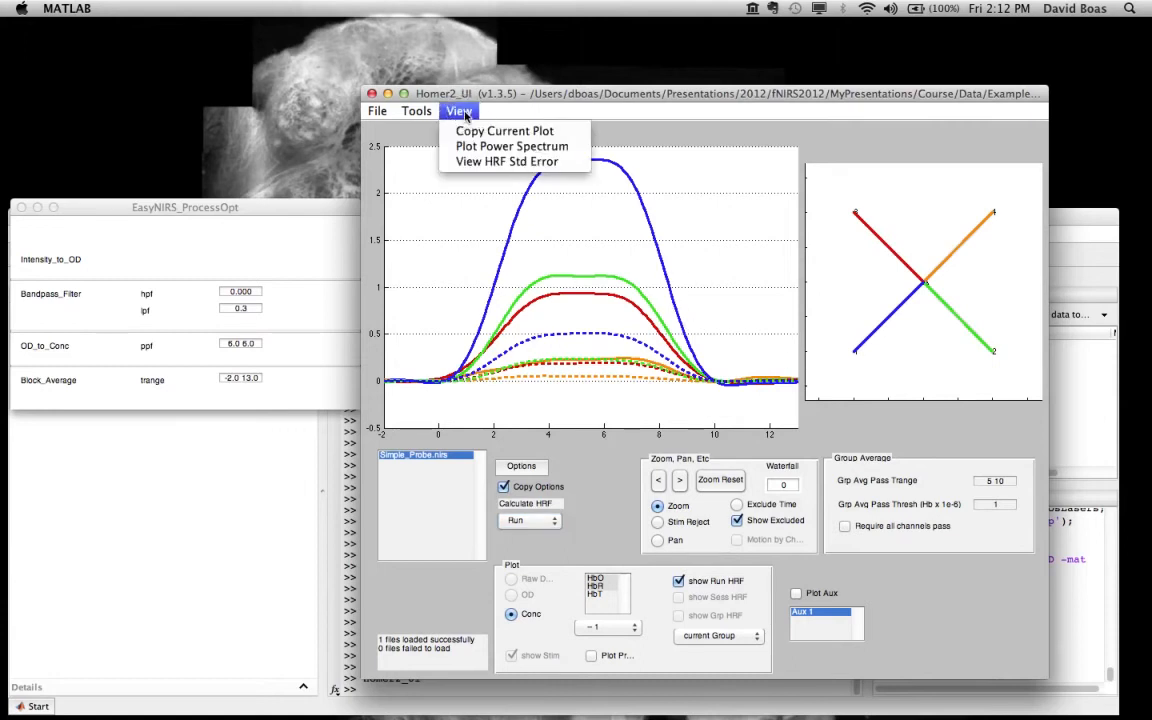
left_click(519, 163)
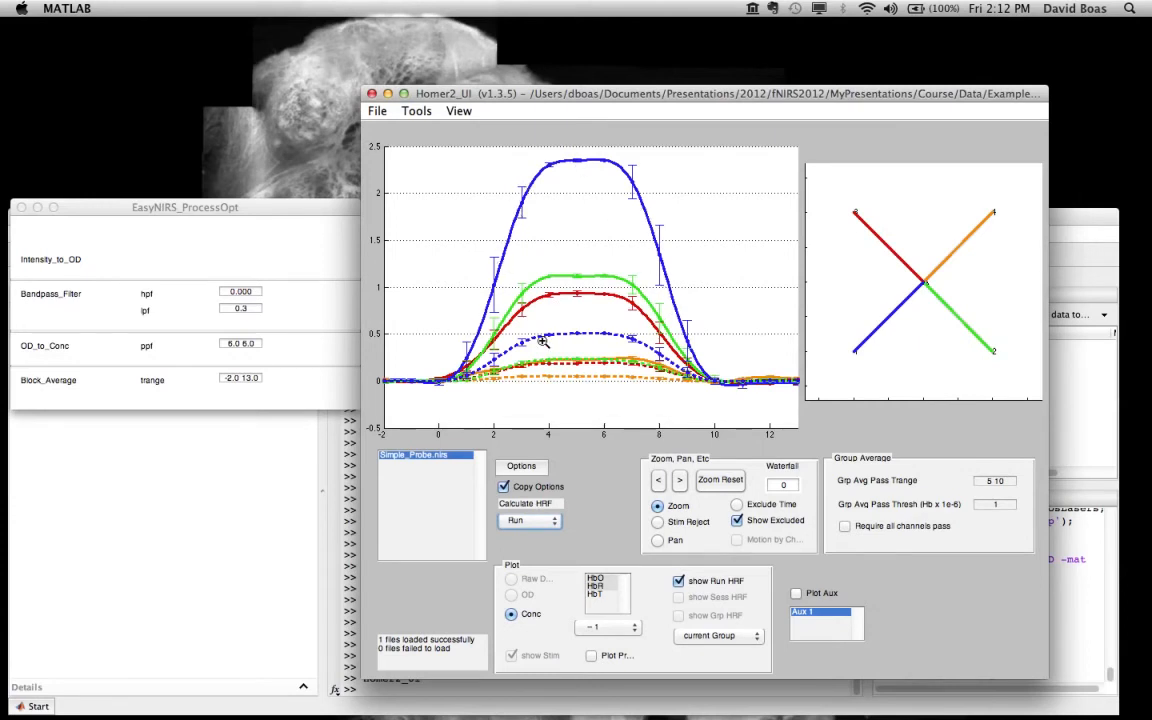
left_click(605, 579)
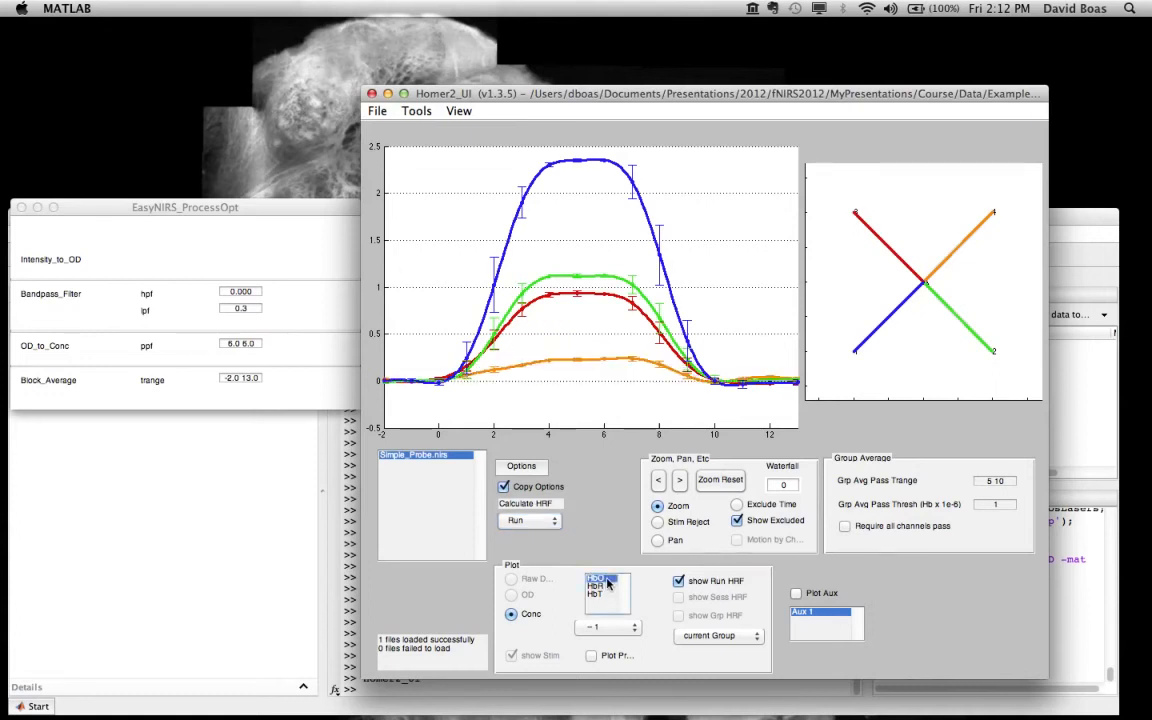
Step: Return to the HbO time course, zoom in on the third response, pan back to the second one and reset the zoom
left_click(683, 584)
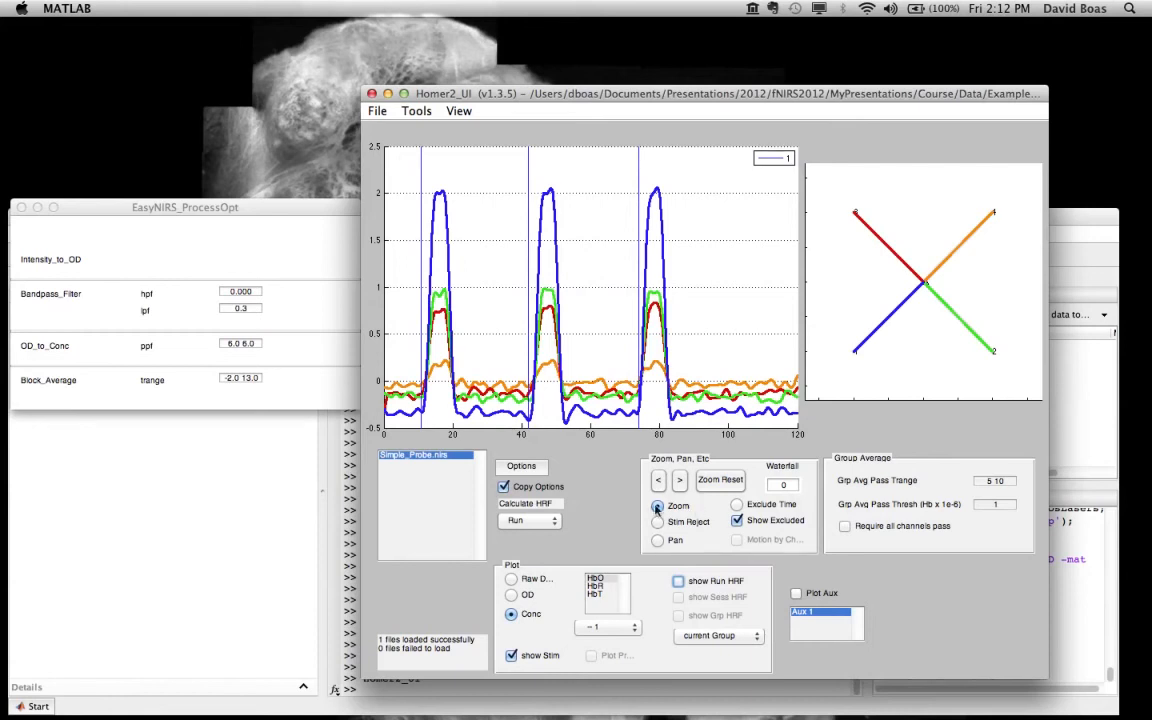
left_click(657, 508)
left_click_drag(700, 438, 618, 396)
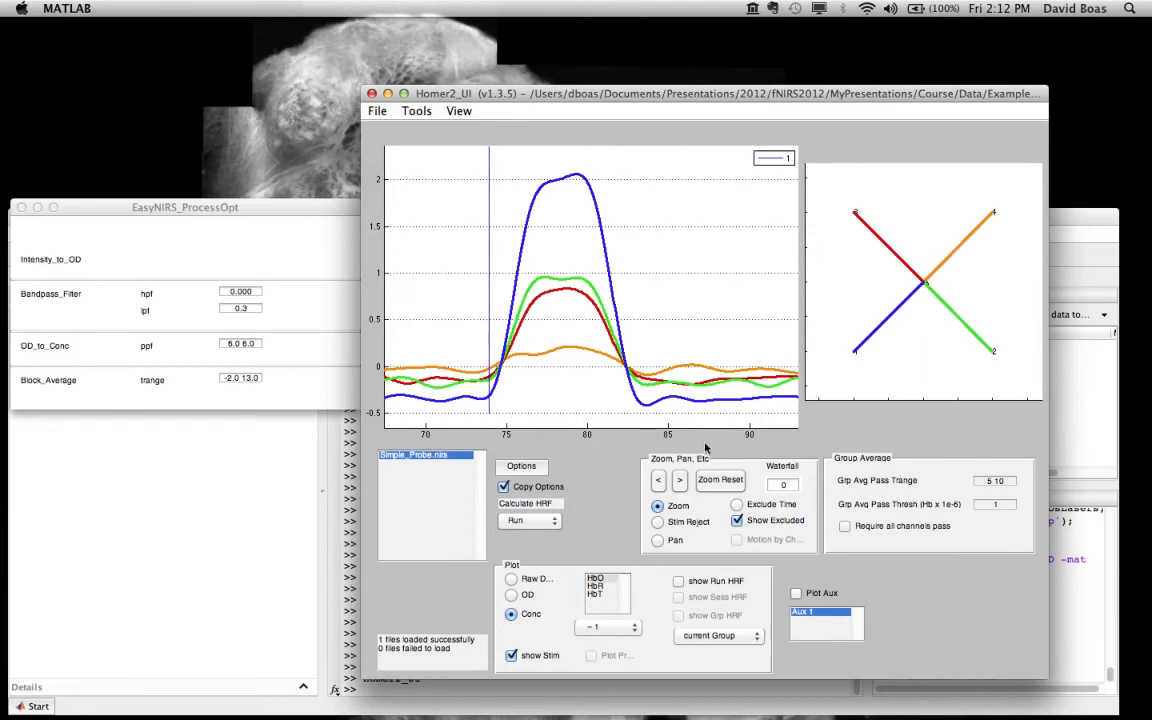
left_click(657, 540)
left_click_drag(460, 298, 686, 282)
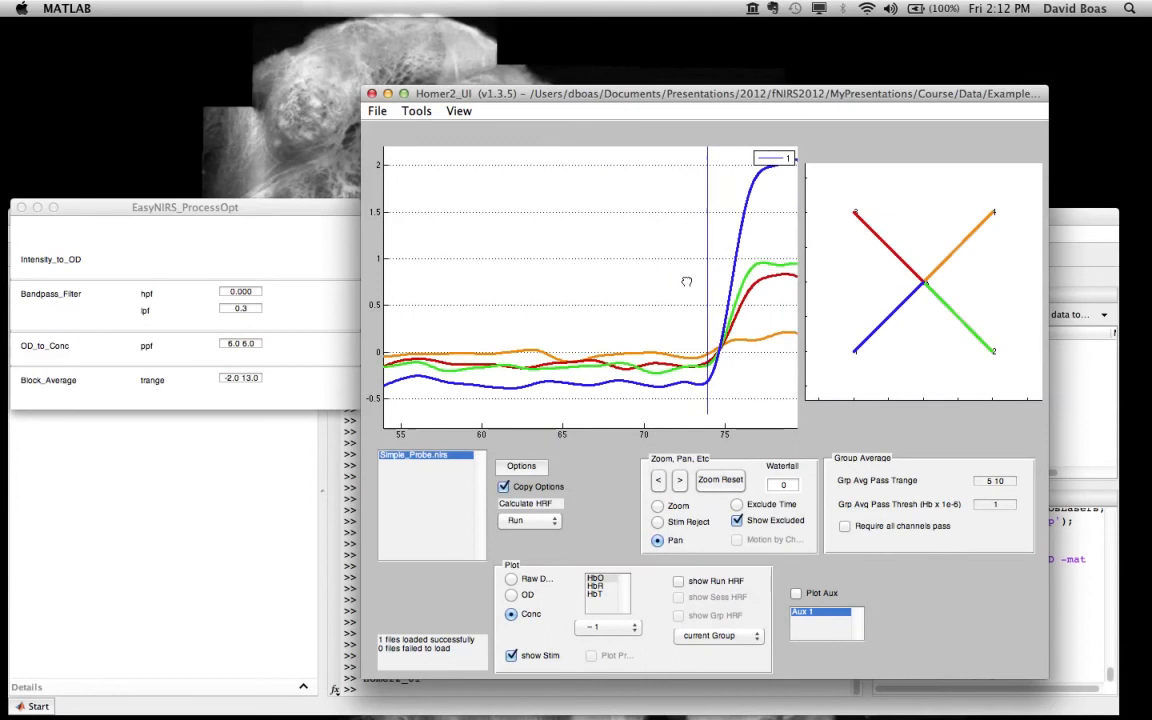
left_click_drag(430, 239, 762, 276)
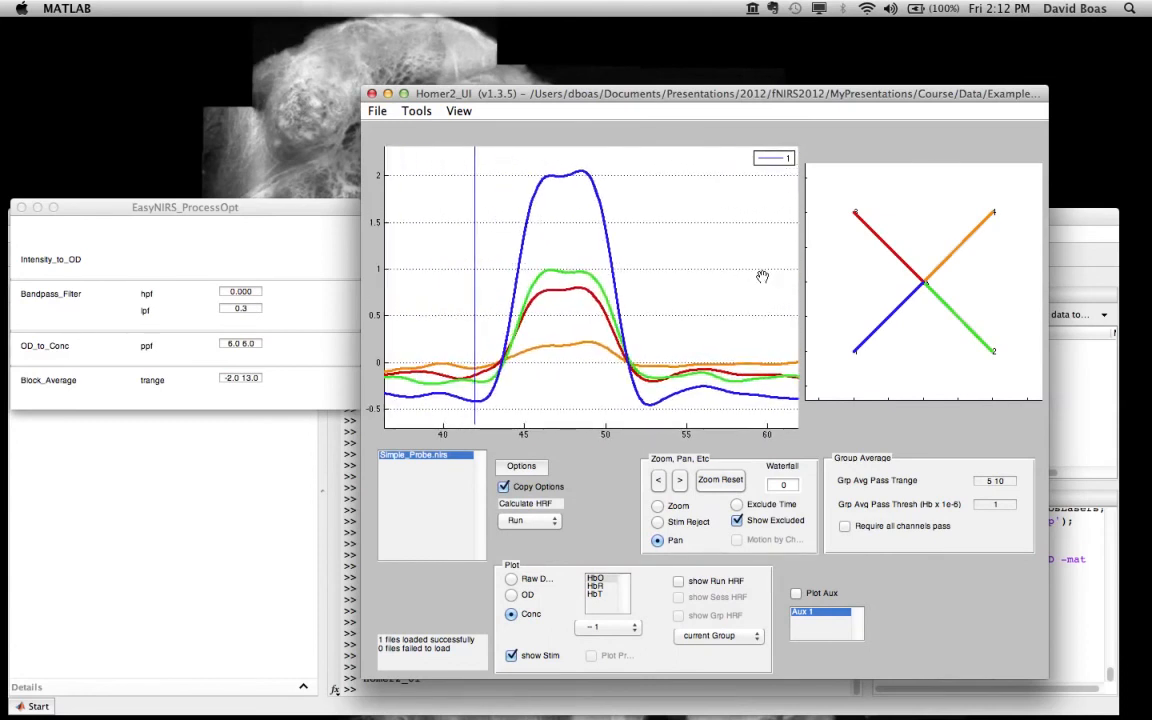
left_click(722, 481)
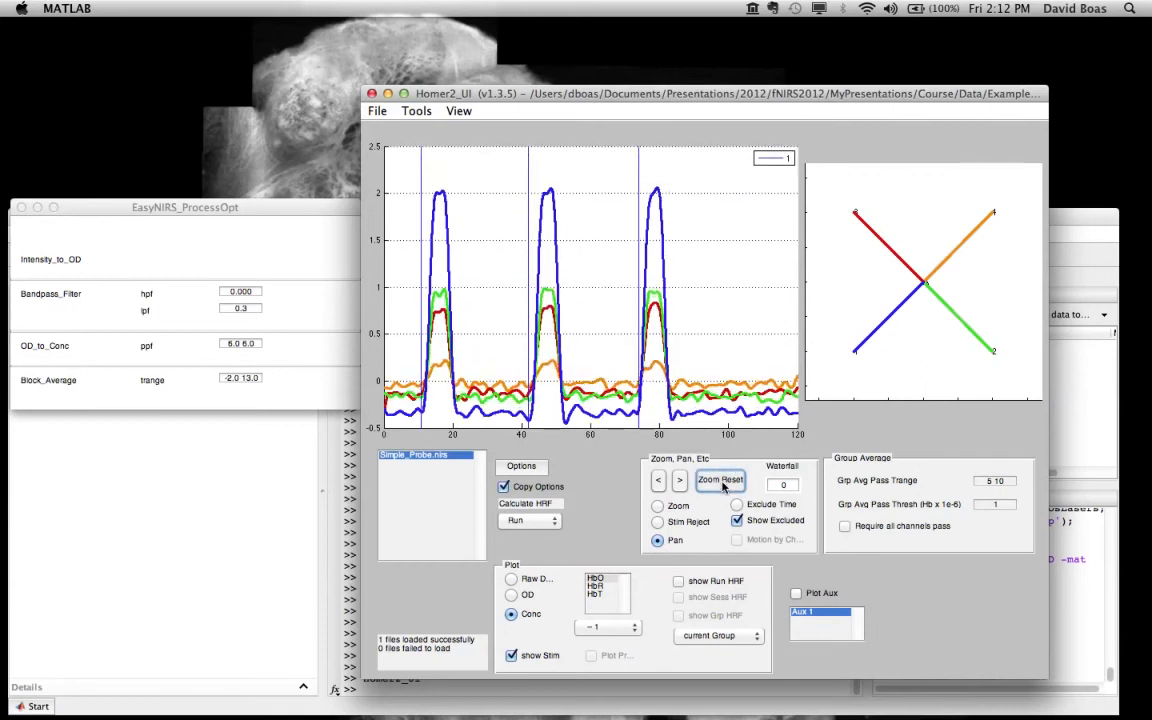
Step: Separate the channel traces with a Waterfall value of 2 and set it back to 0
left_click(793, 483)
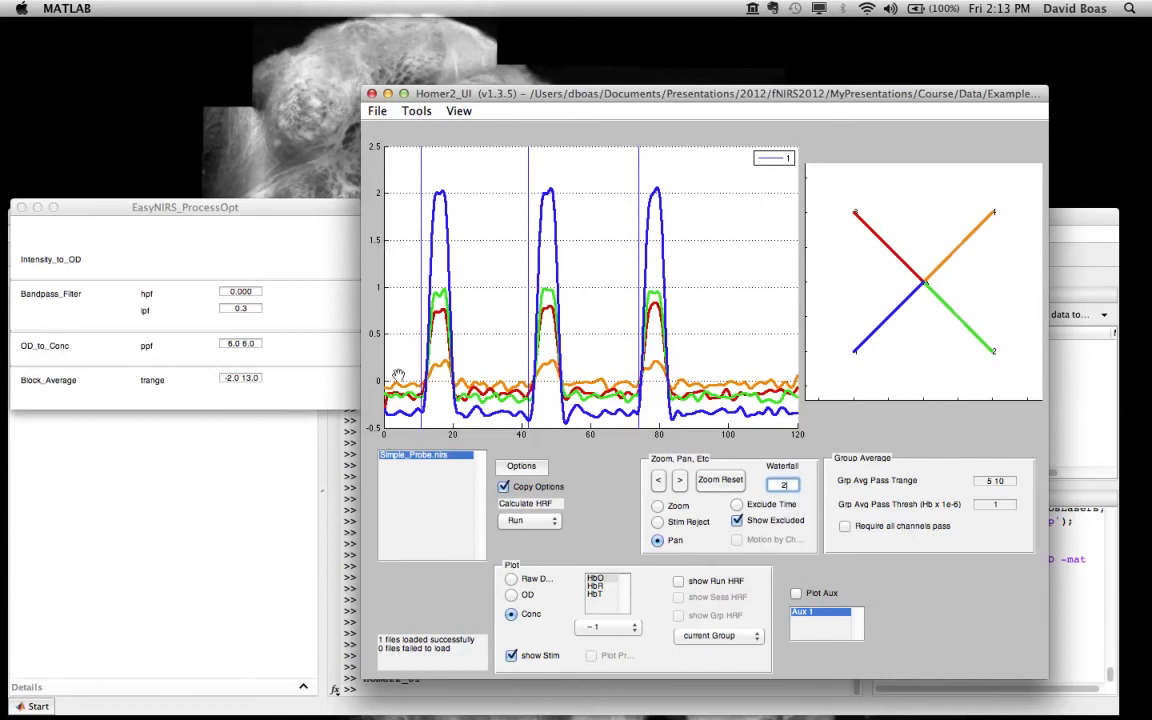
key("Return")
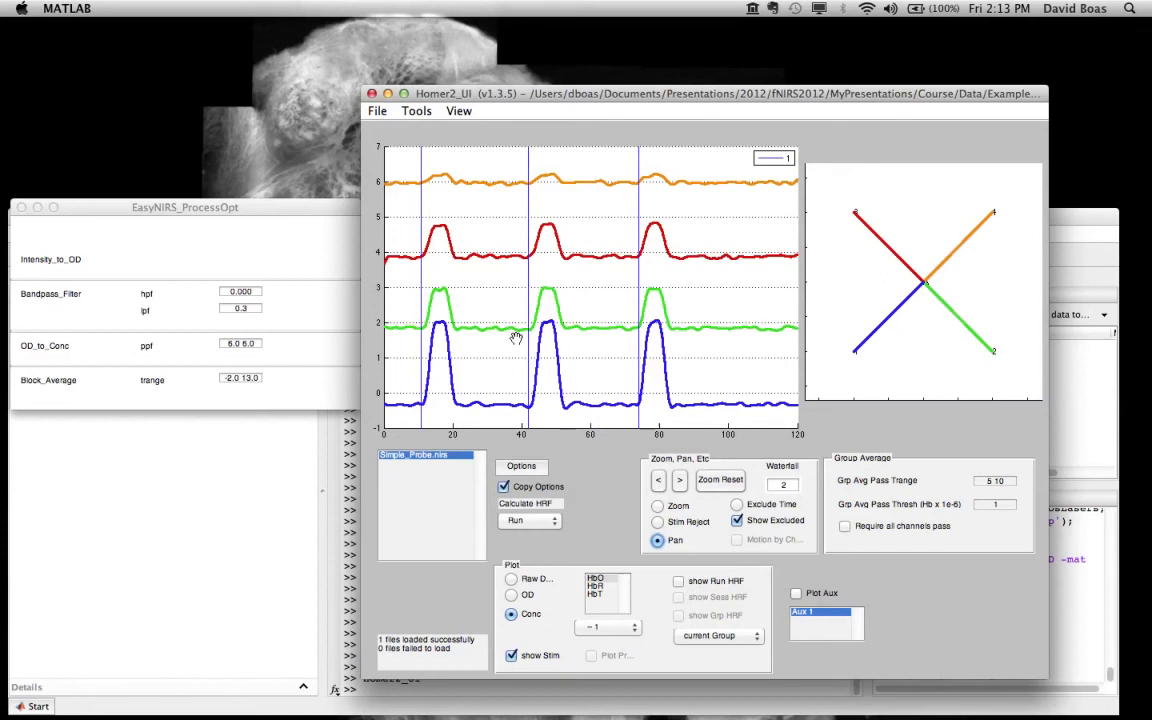
left_click(786, 485)
type("0")
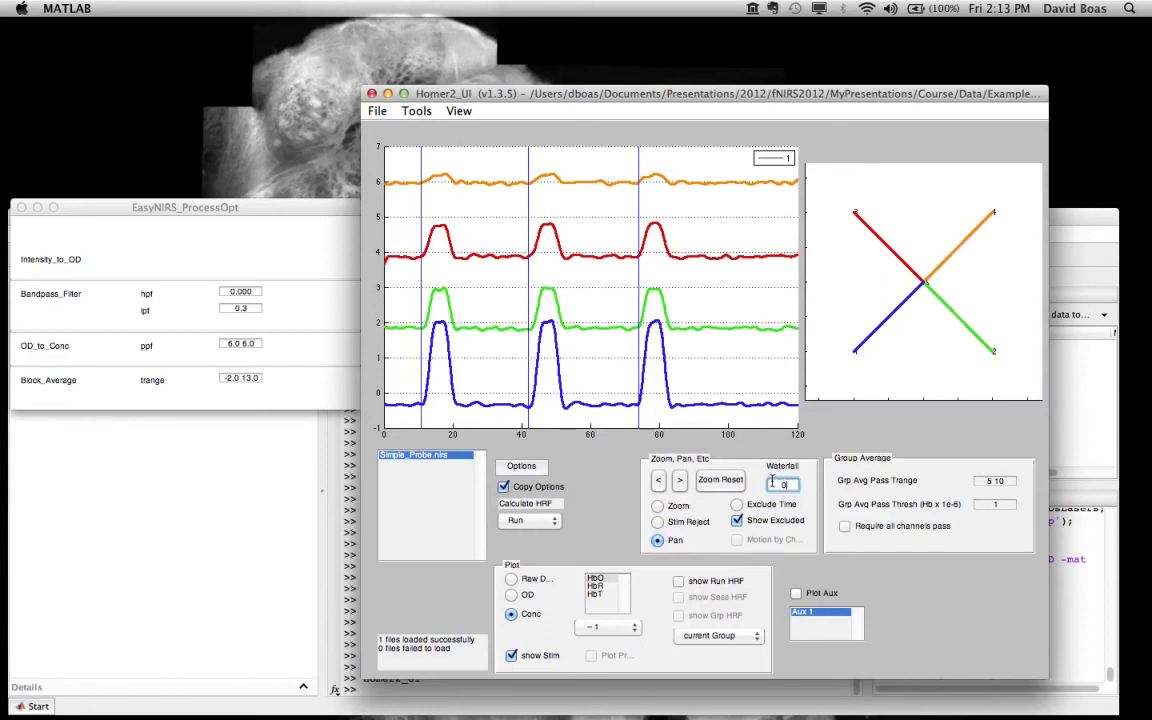
key("Return")
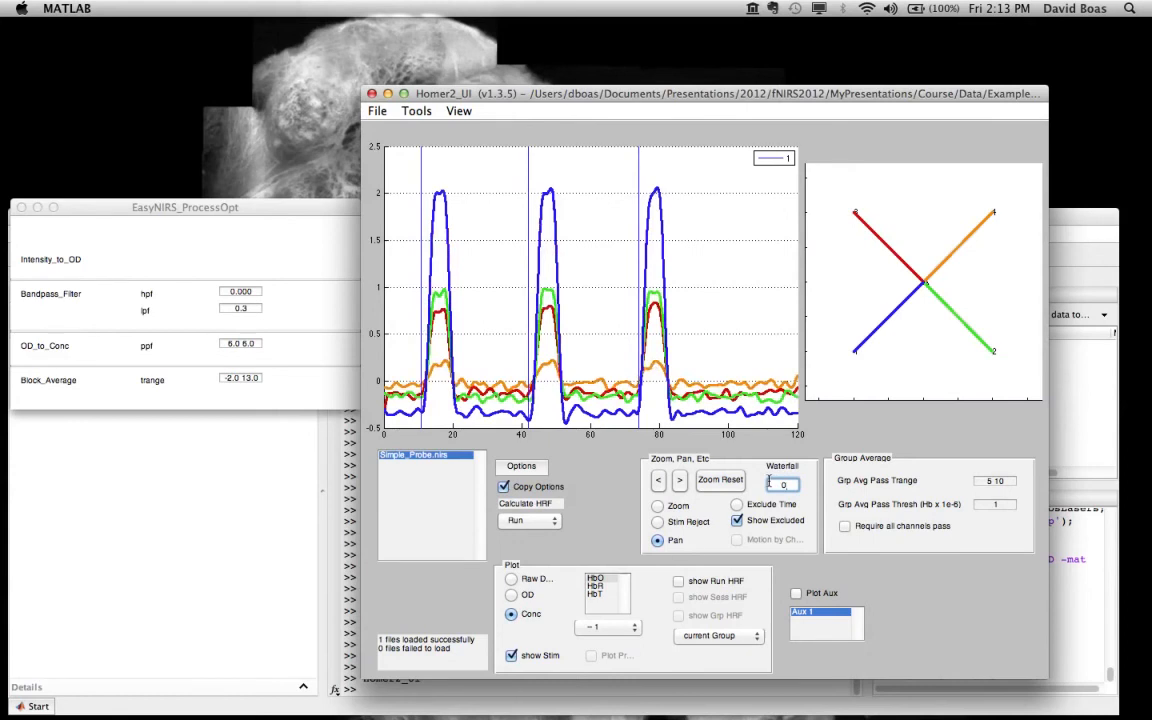
Step: Reject the first stimulus mark in the time course with Stim Reject by toggling it inactive
left_click(657, 521)
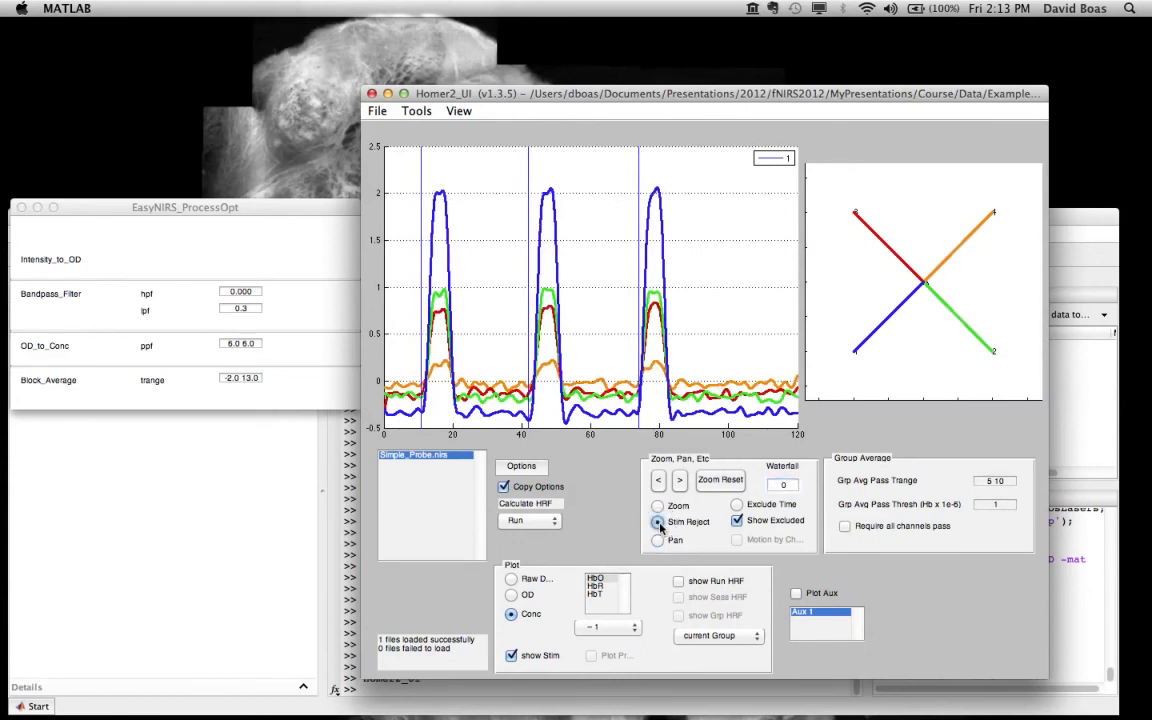
left_click_drag(403, 165, 440, 170)
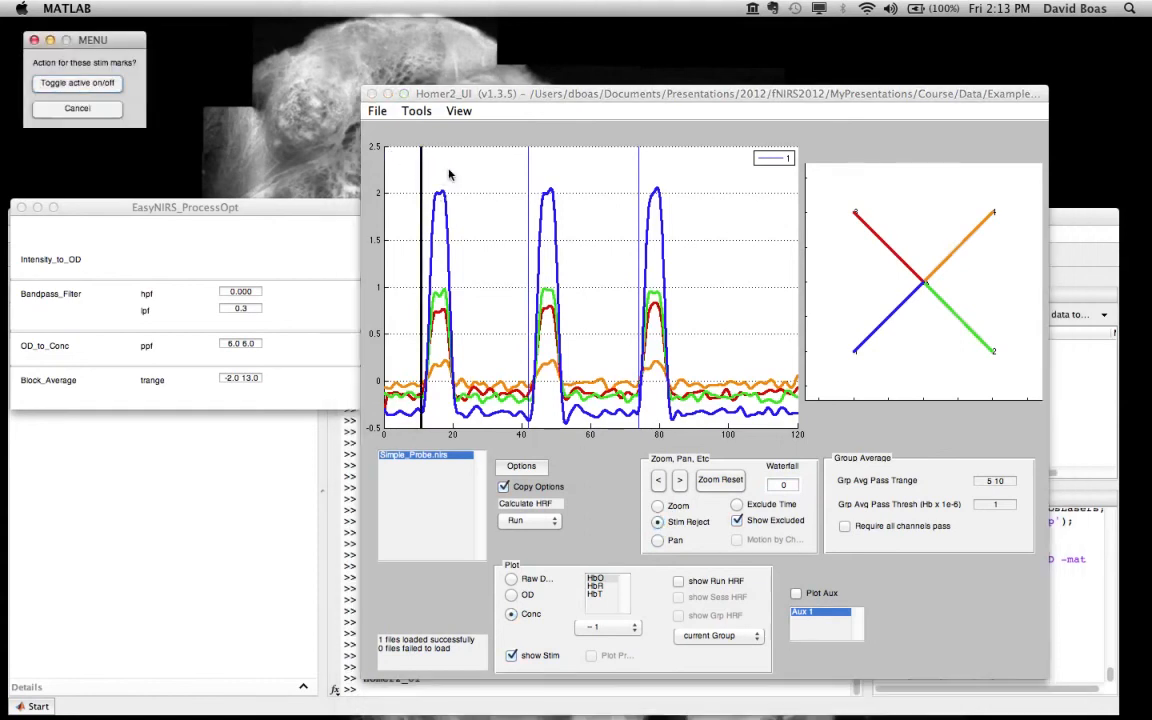
left_click(139, 121)
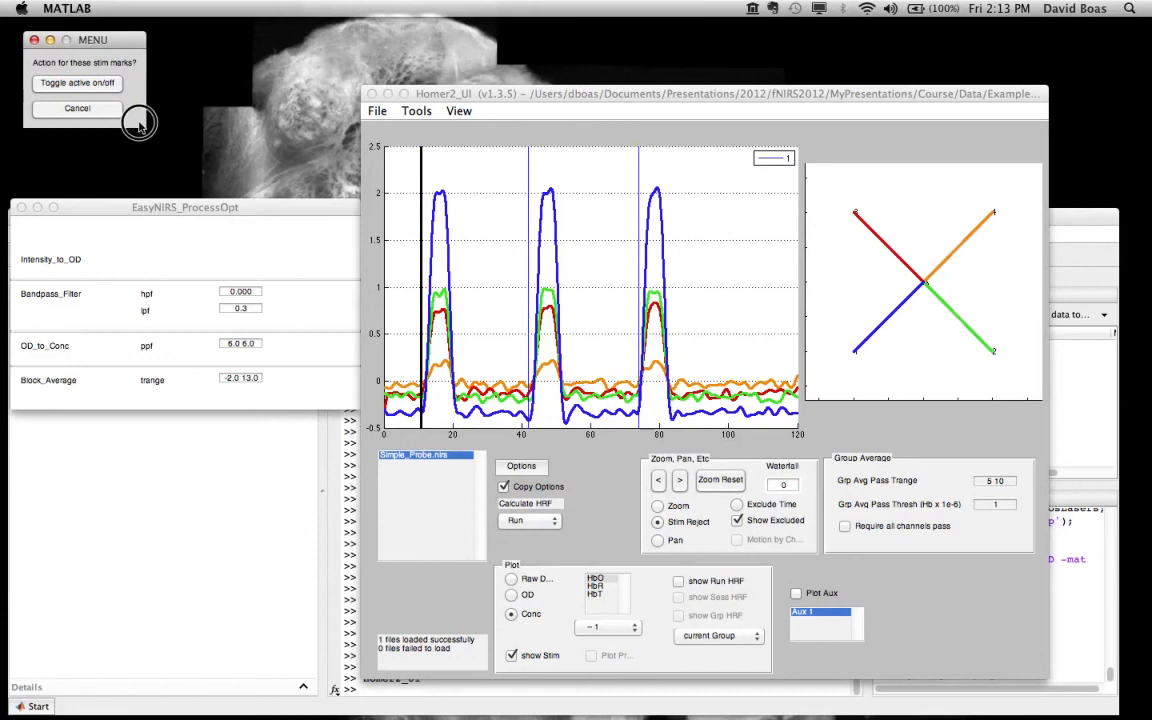
left_click(188, 50)
left_click_drag(138, 43, 395, 202)
left_click(318, 237)
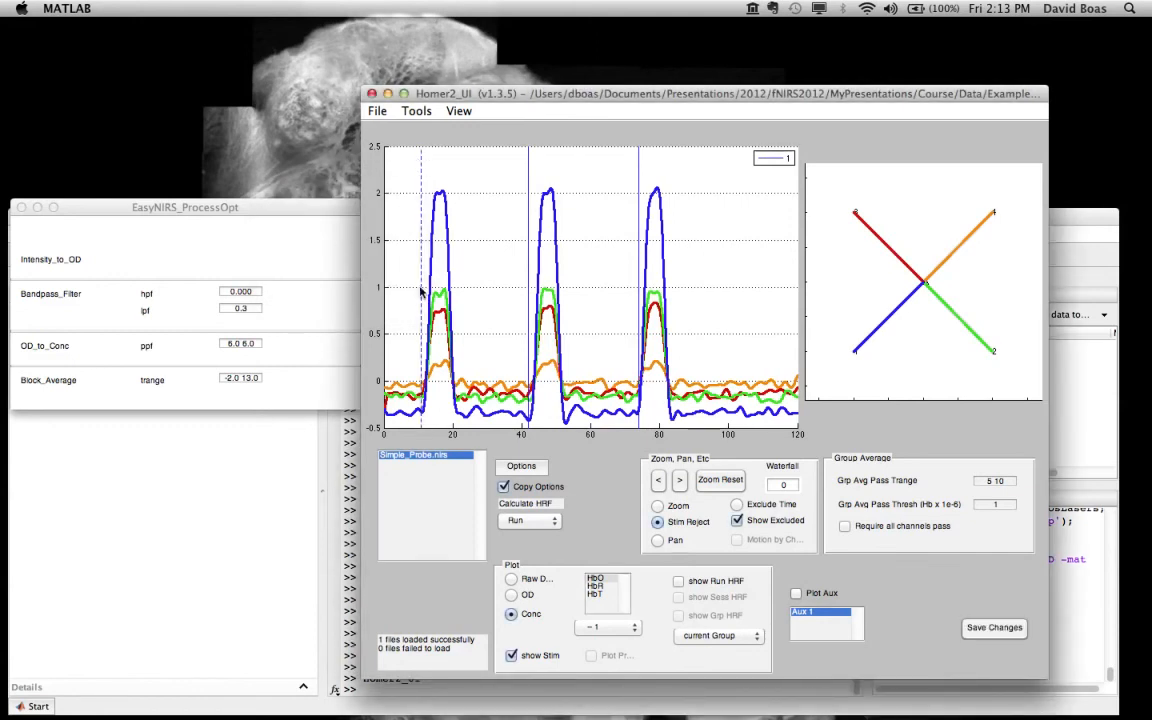
Step: Recalculate the HRF for the run without the first stimulus and show the run HRF
left_click(514, 520)
left_click(516, 523)
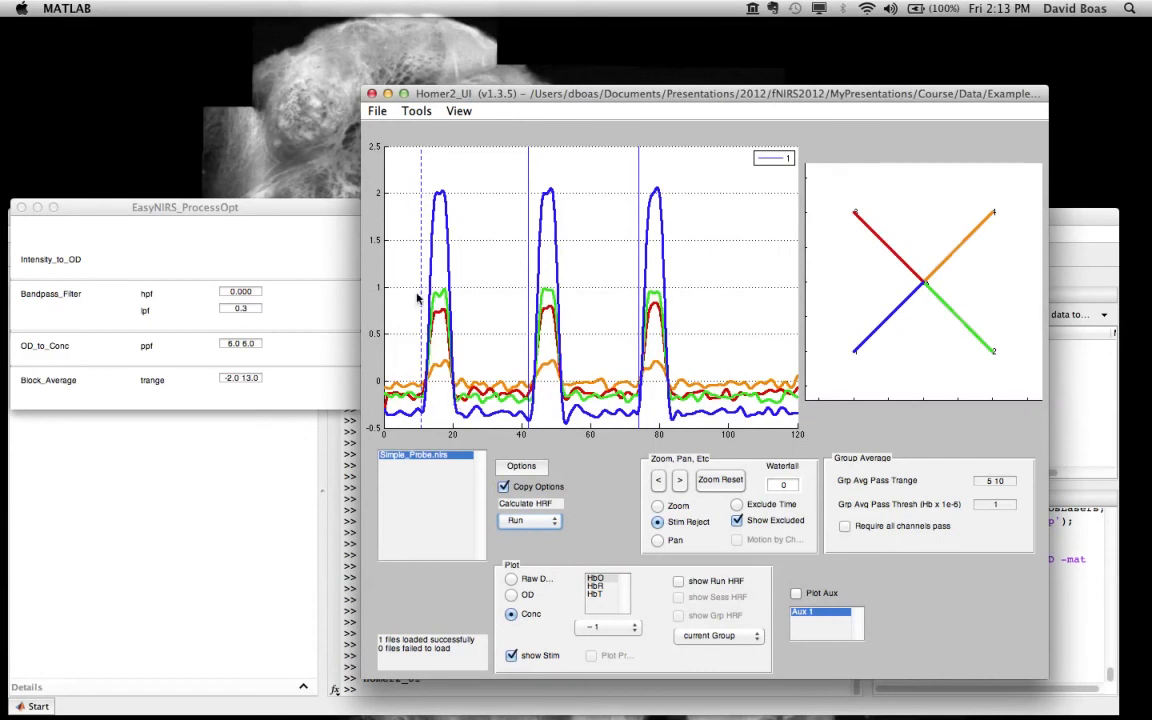
left_click(679, 581)
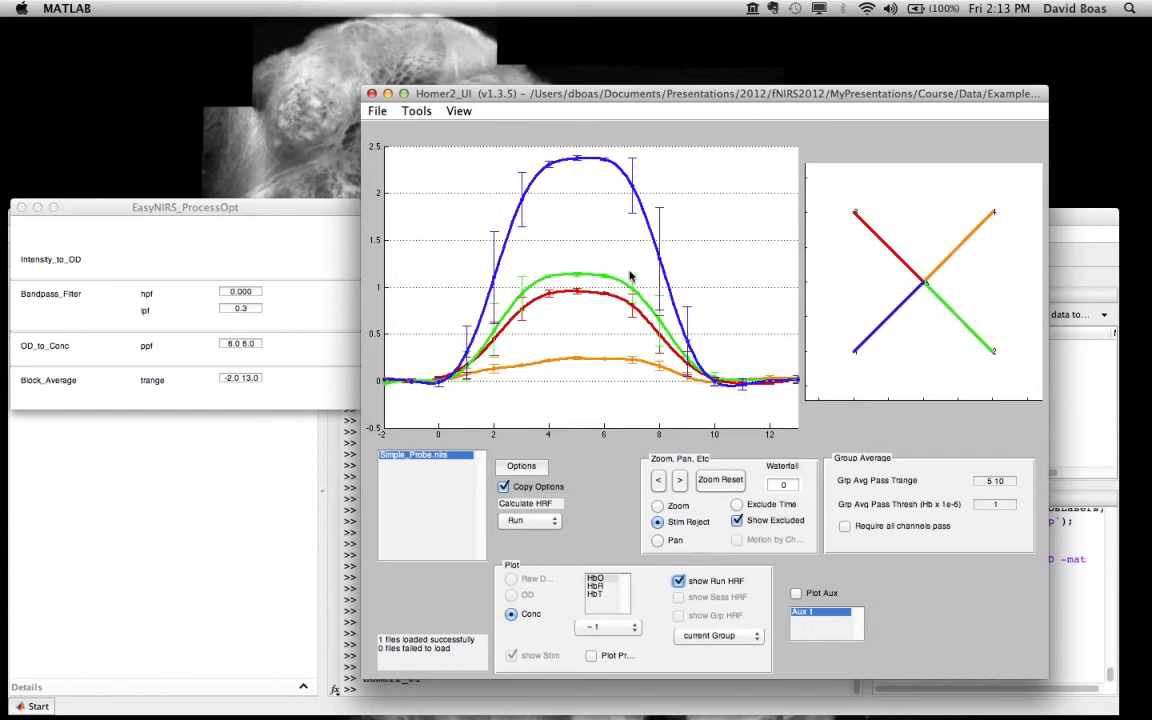
Step: Return to the time course and toggle the rejected first stimulus mark active again
left_click(679, 580)
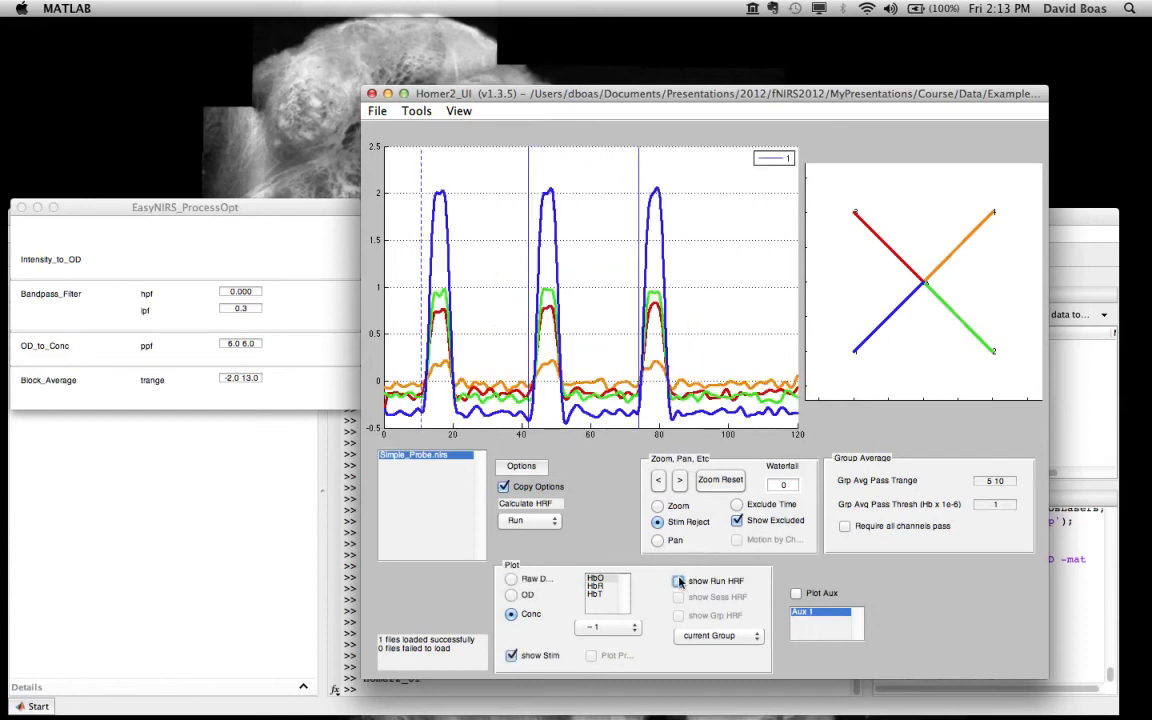
left_click_drag(405, 168, 440, 178)
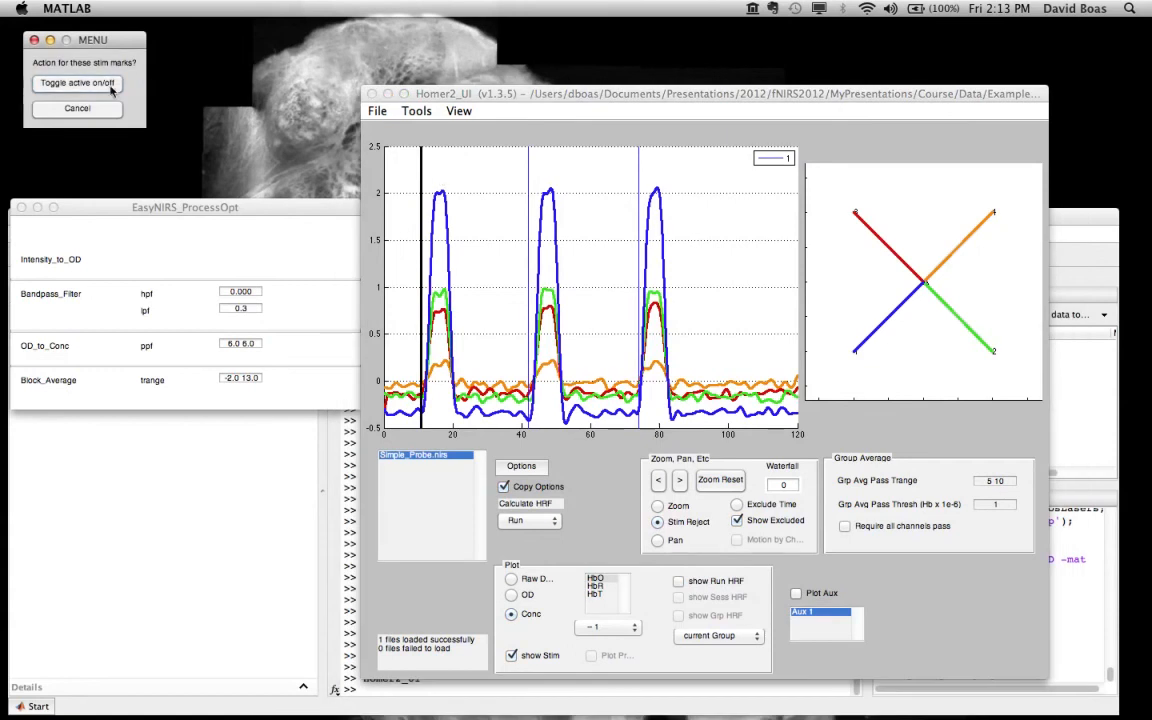
left_click(110, 82)
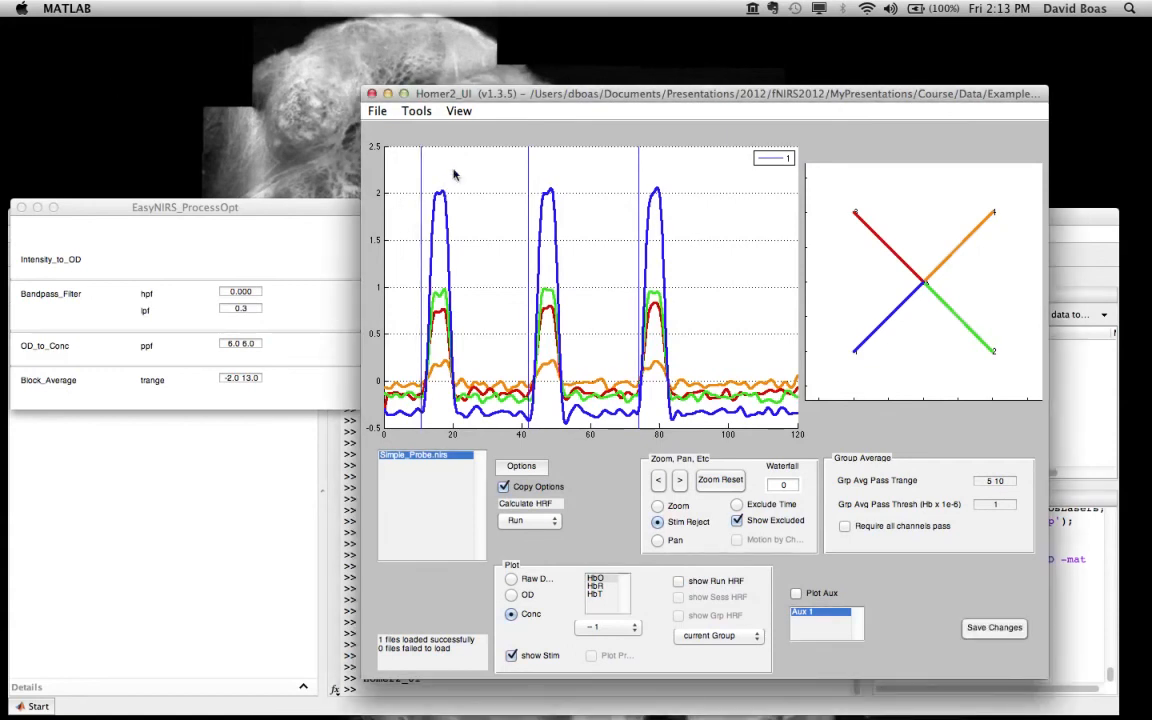
Step: Recalculate the HRF with all three stimuli active, check the run HRF and return to the time course
left_click(679, 582)
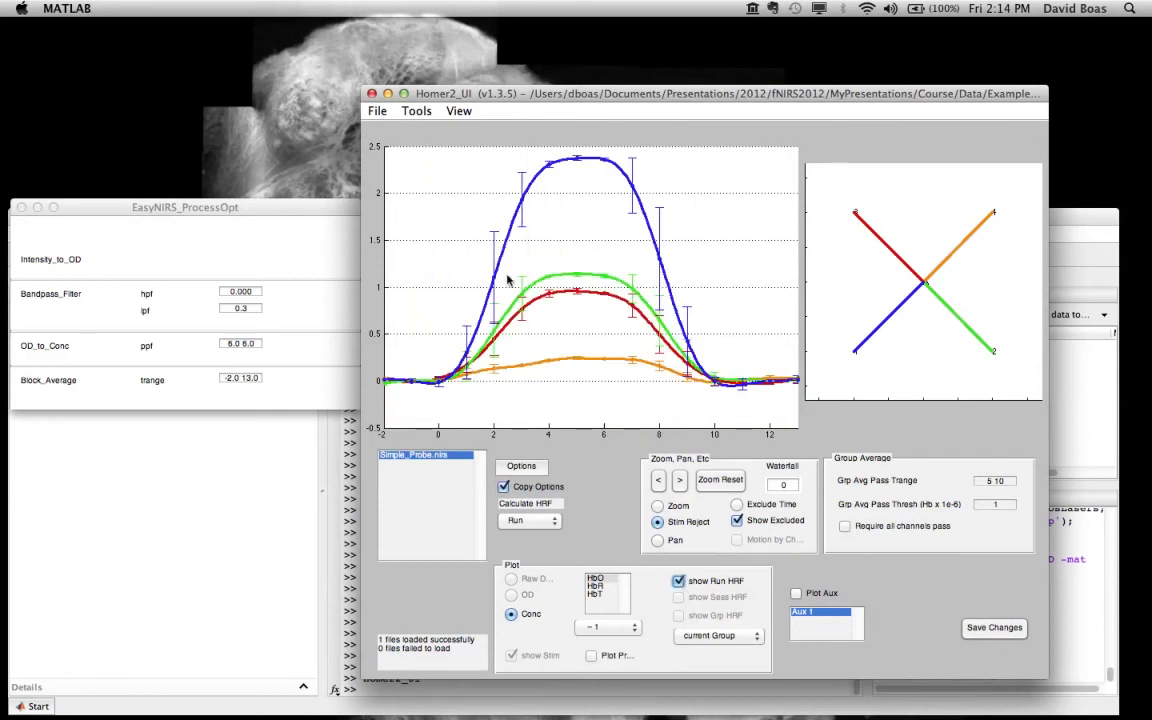
left_click(518, 522)
left_click(518, 524)
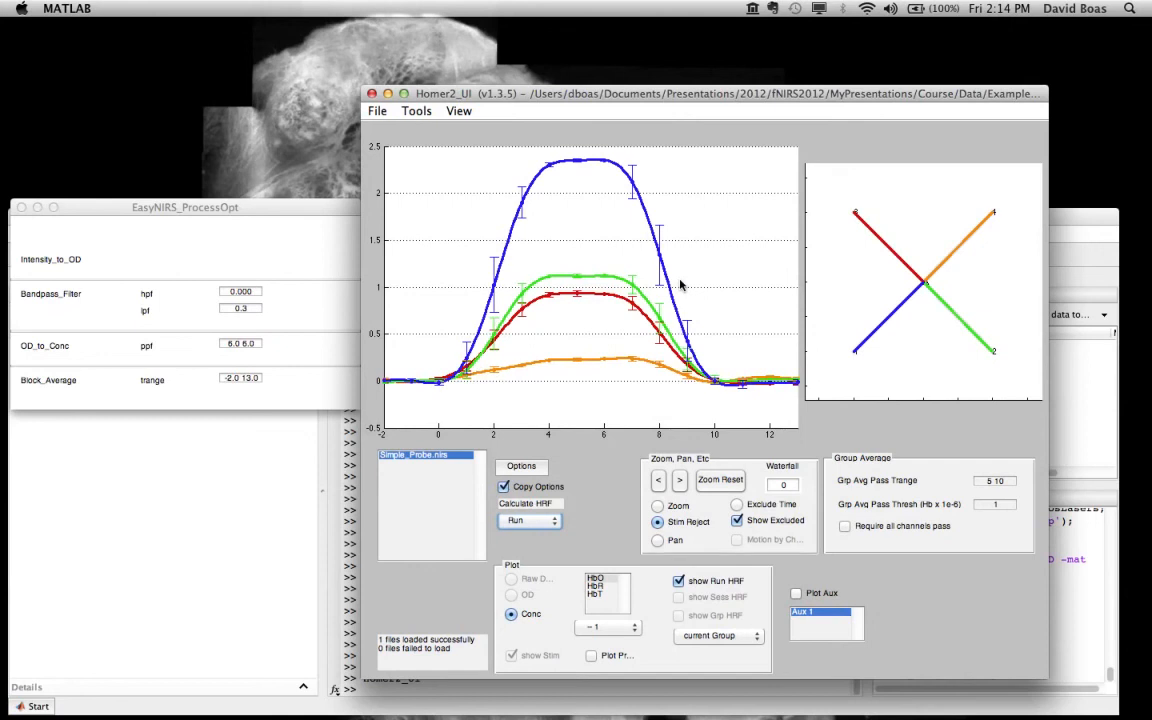
left_click(678, 581)
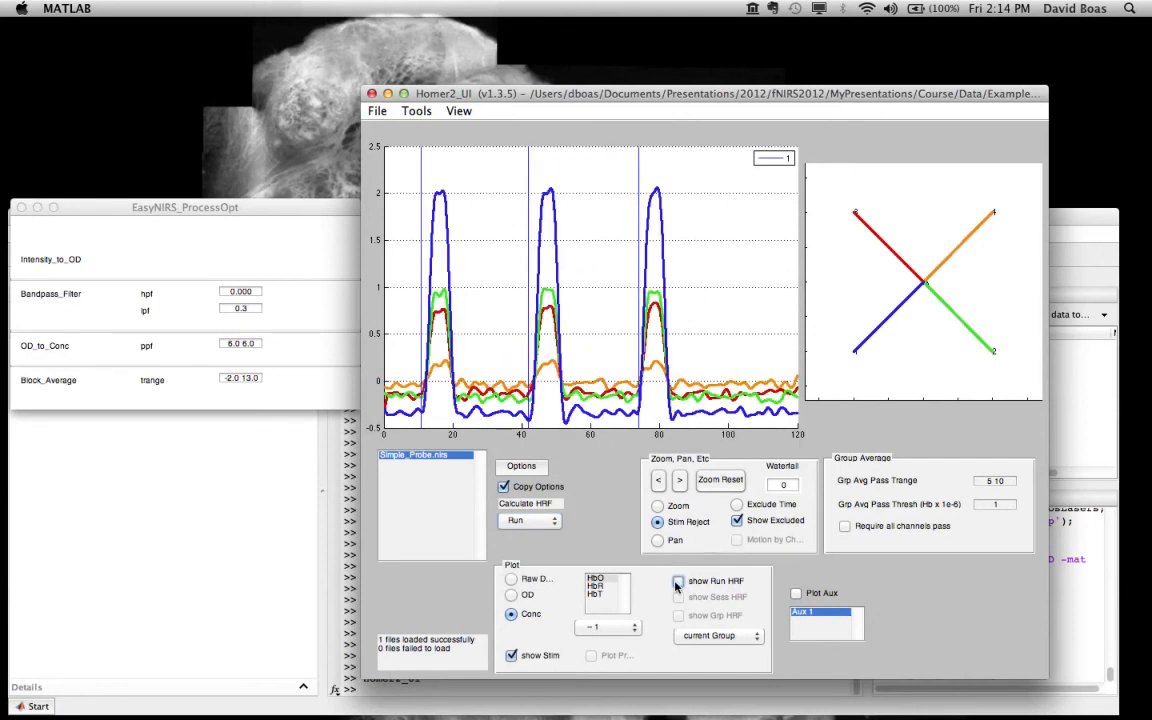